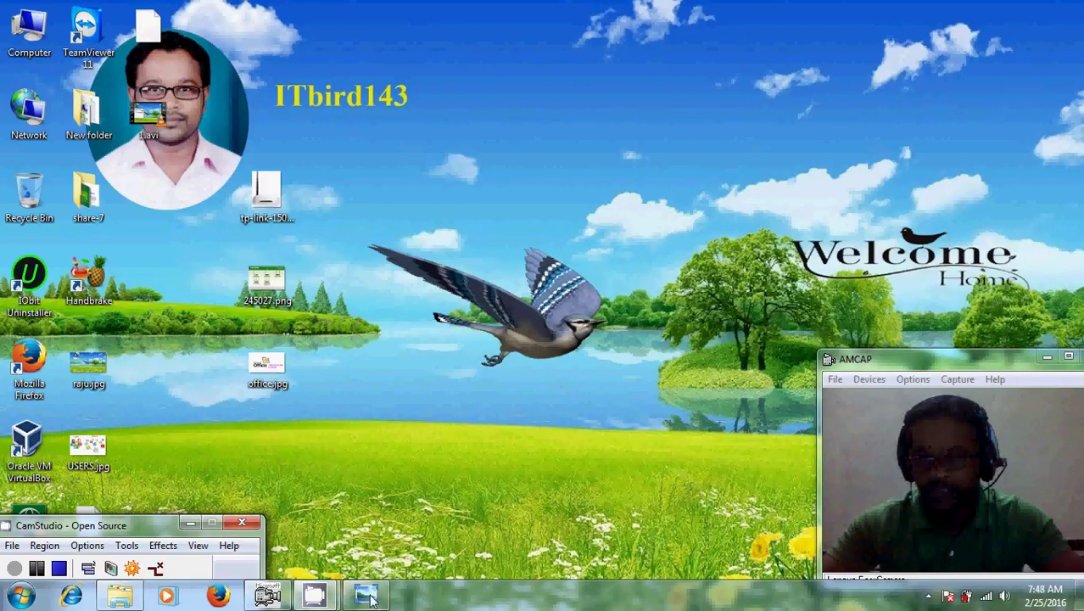
- Open the office 2003 folder in D:\12 and run SETUP.EXE
{"action": "left_click", "coordinate": [433, 455]}
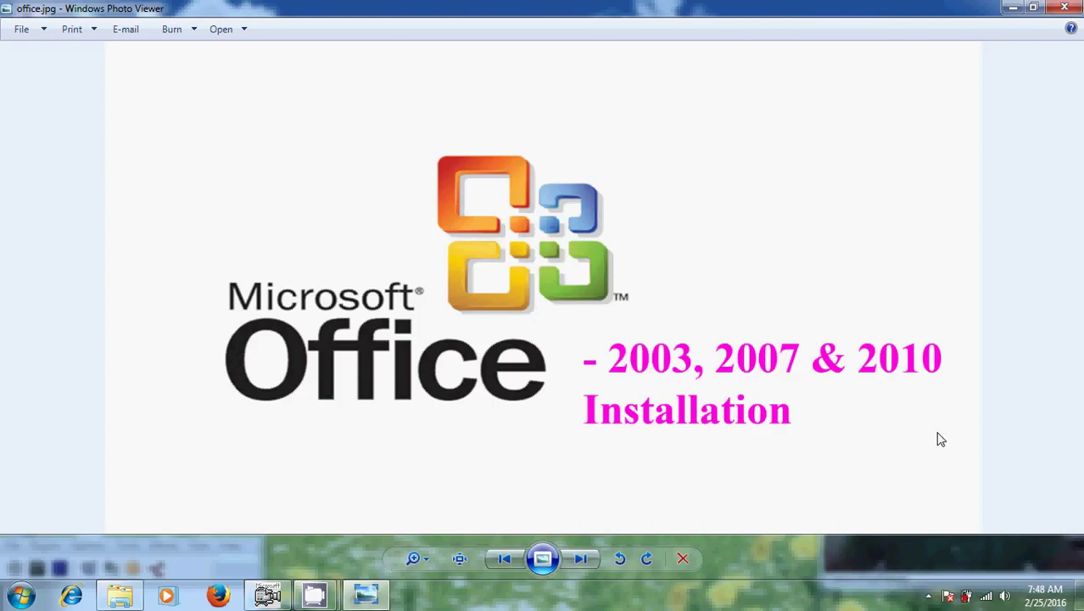
{"action": "left_click", "coordinate": [1011, 8]}
{"action": "left_click", "coordinate": [120, 595]}
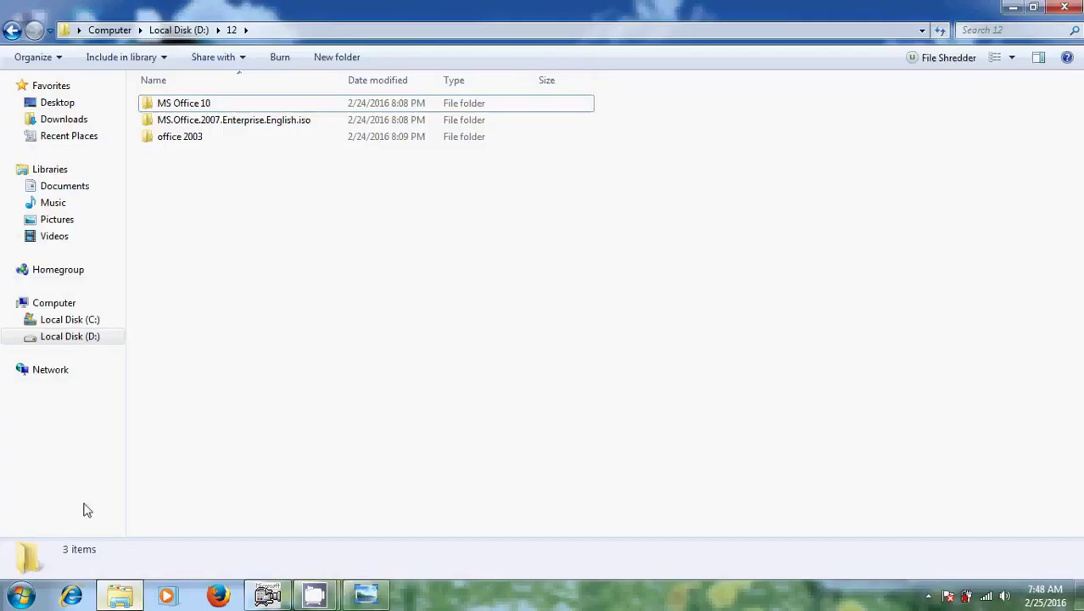
{"action": "double_click", "coordinate": [251, 141]}
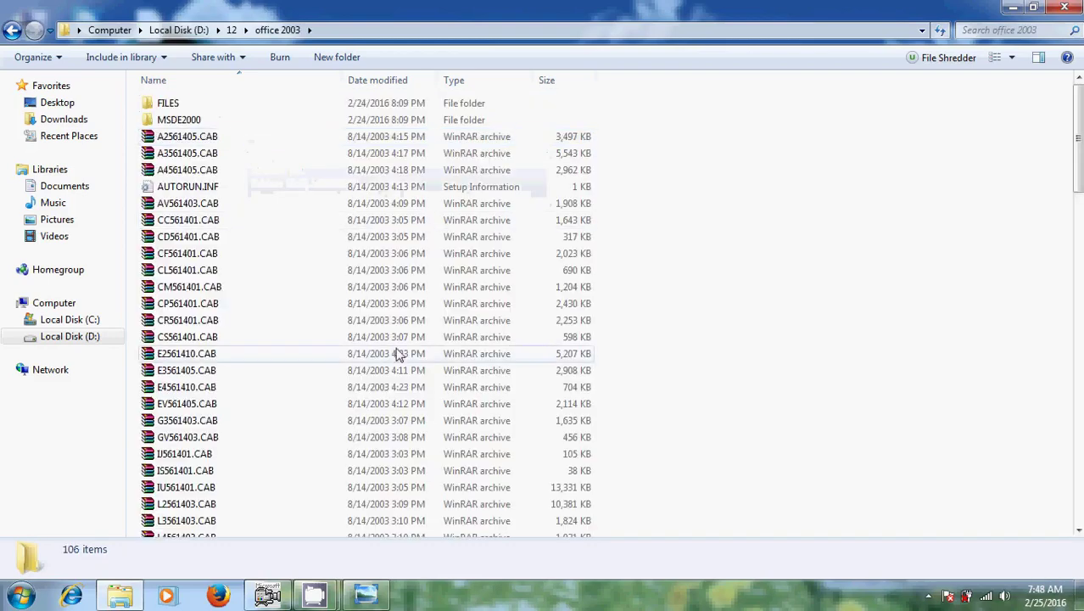
{"action": "left_click_drag", "start_coordinate": [1077, 136], "coordinate": [1080, 304]}
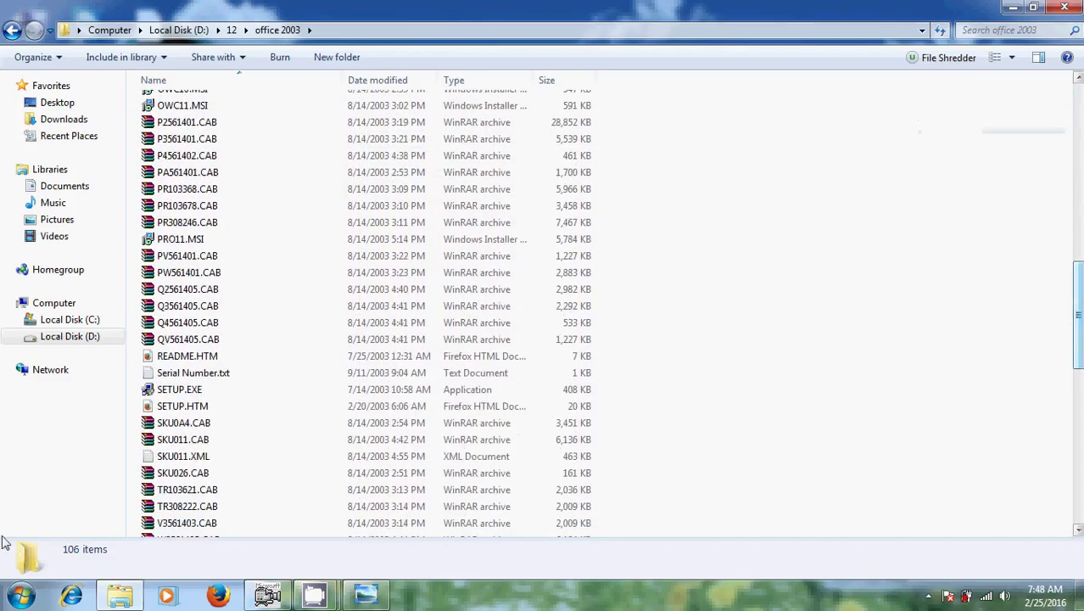
{"action": "double_click", "coordinate": [206, 395]}
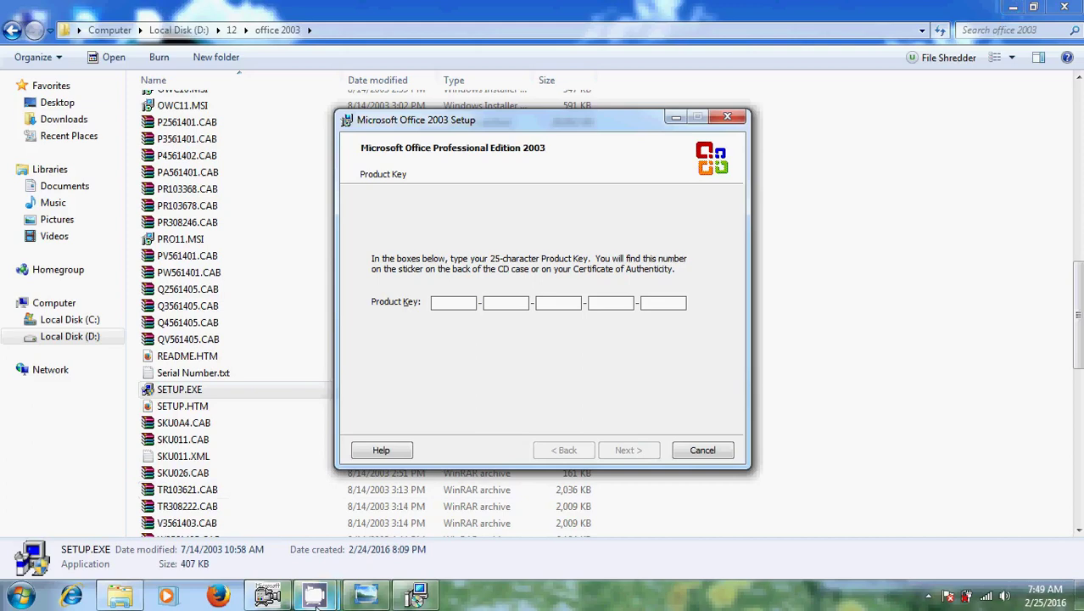
{"action": "mouse_move", "coordinate": [314, 595]}
{"action": "left_click", "coordinate": [171, 460]}
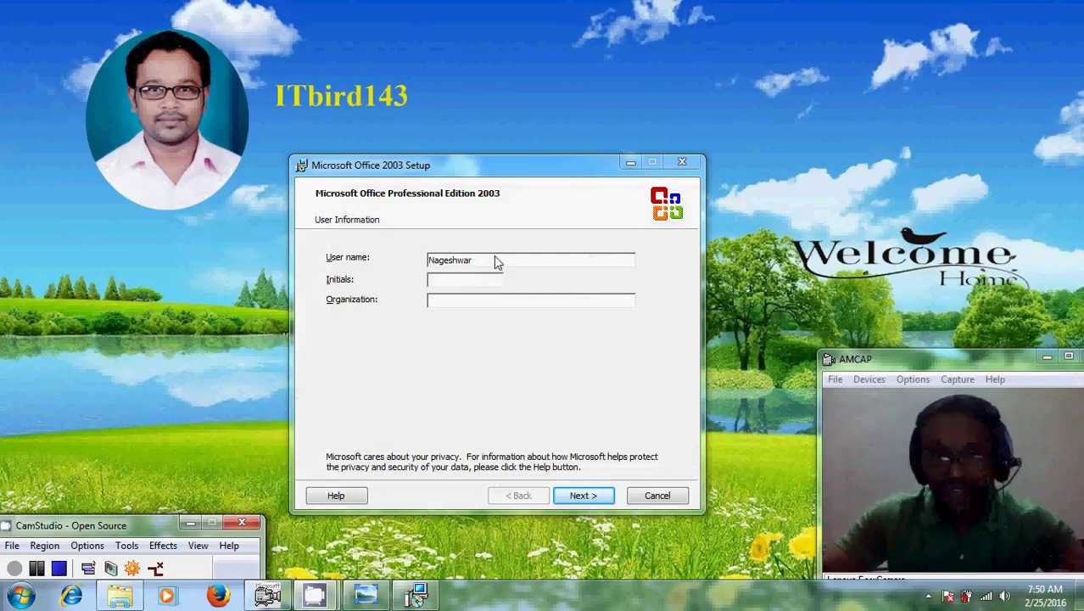
- Set the organization to "personal" in the Office 2003 user information and continue the setup
{"action": "left_click", "coordinate": [483, 304]}
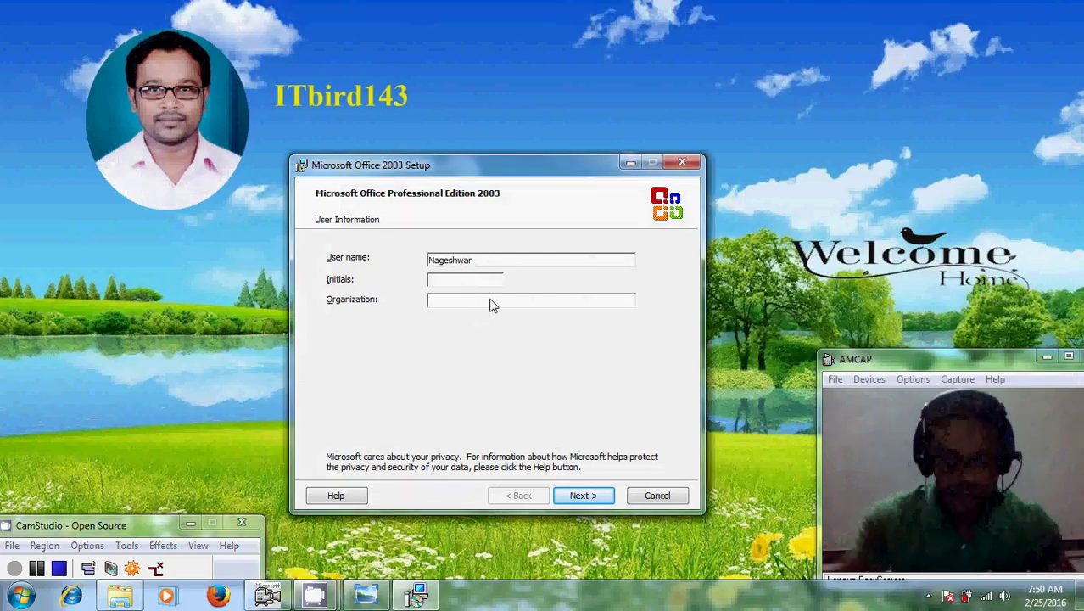
{"action": "type", "text": "personal"}
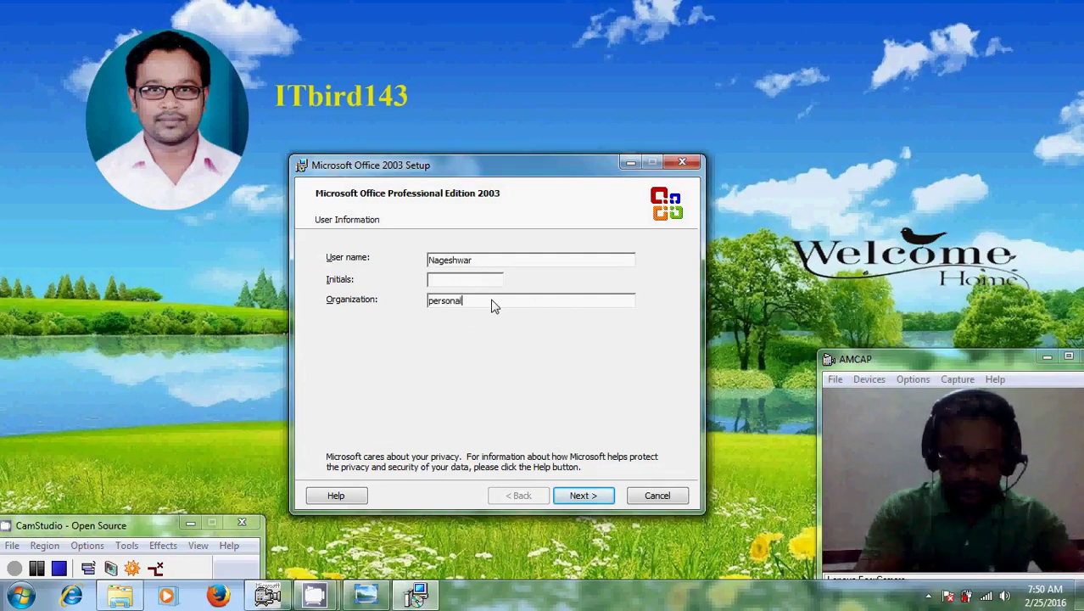
{"action": "left_click", "coordinate": [595, 500]}
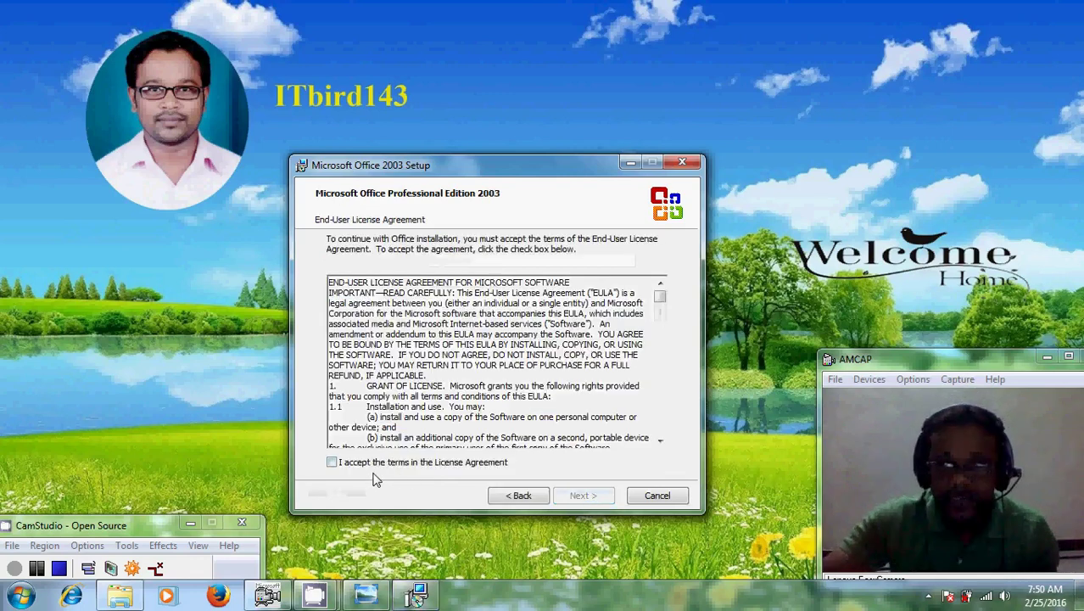
- Accept the terms of the Office 2003 End-User License Agreement and proceed to the installation type
{"action": "left_click", "coordinate": [660, 310]}
{"action": "left_click_drag", "start_coordinate": [660, 310], "coordinate": [683, 276]}
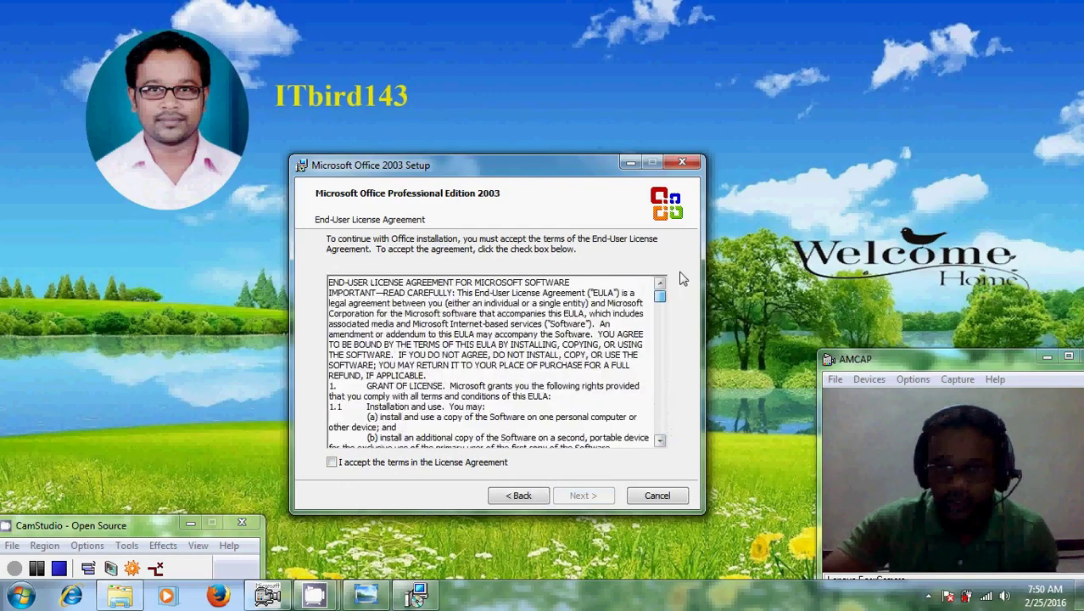
{"action": "left_click", "coordinate": [332, 464]}
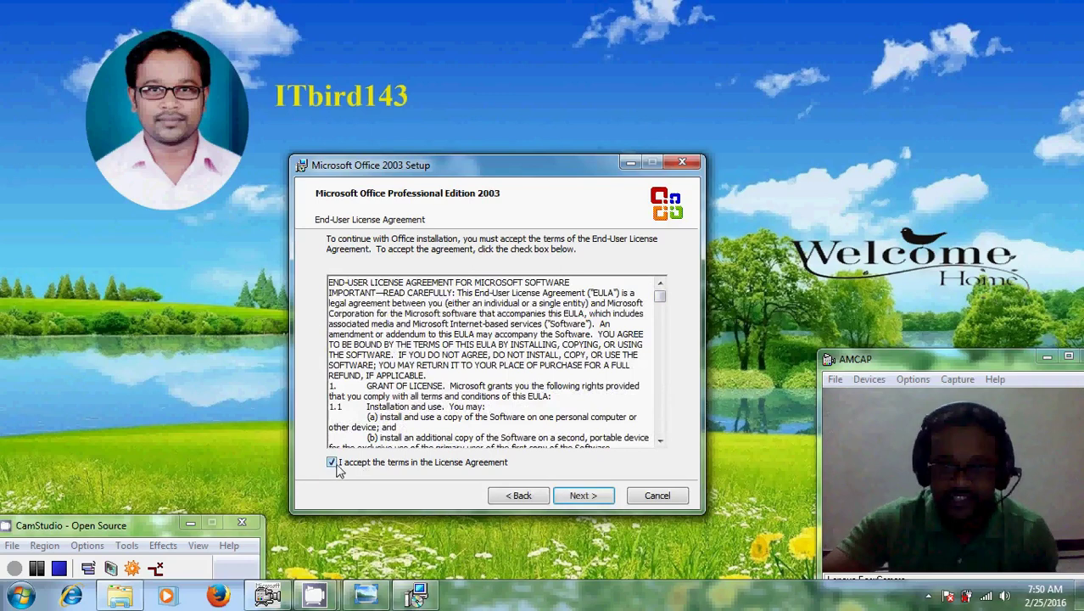
{"action": "left_click", "coordinate": [584, 495]}
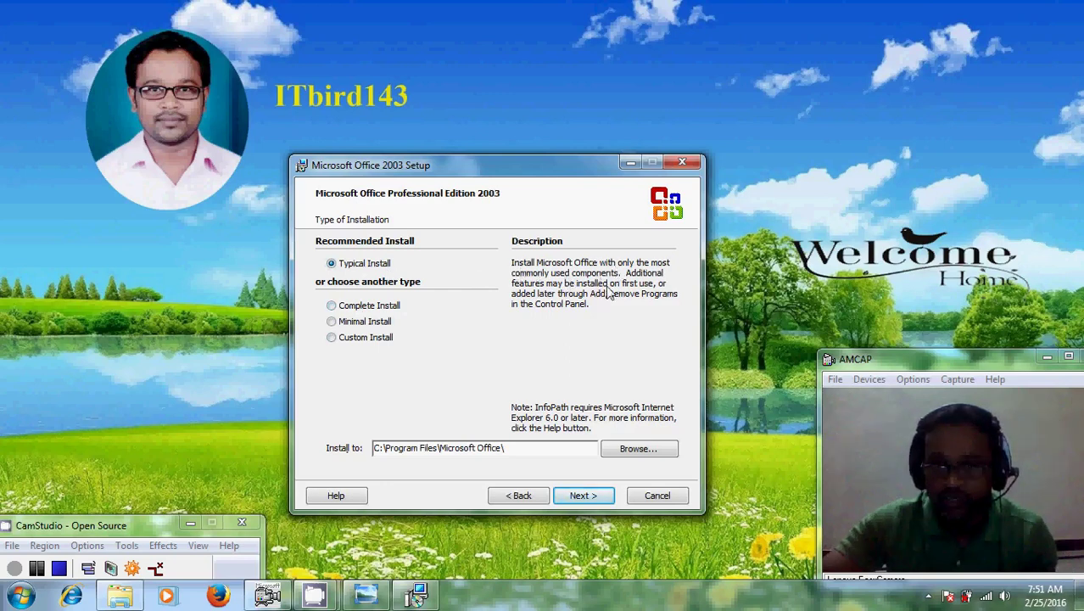
- Try the Complete, Minimal and Custom Install types in turn to compare their descriptions
{"action": "left_click", "coordinate": [332, 307]}
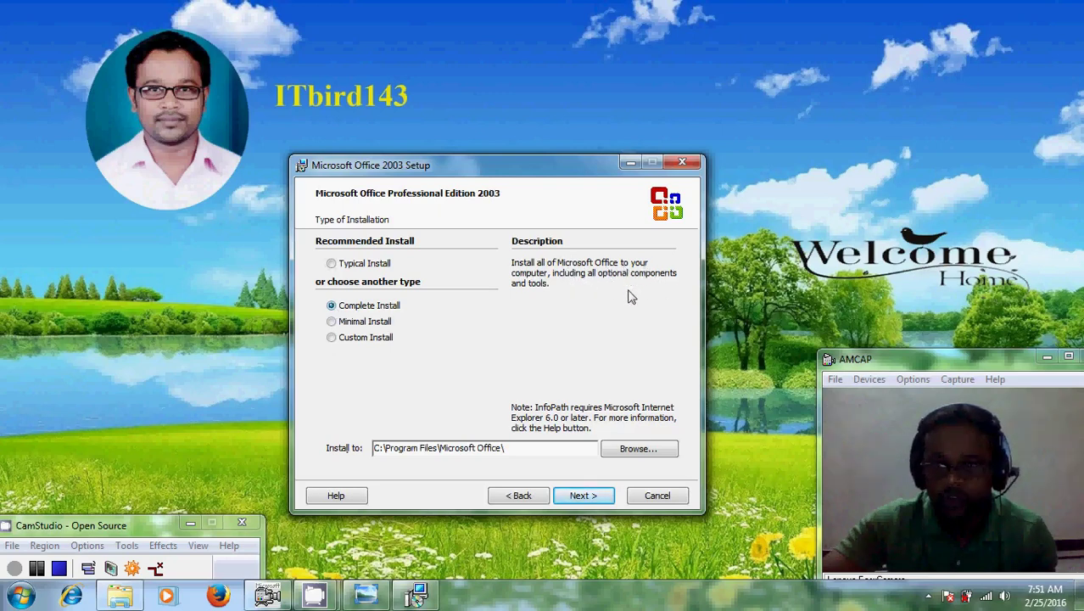
{"action": "left_click", "coordinate": [355, 325]}
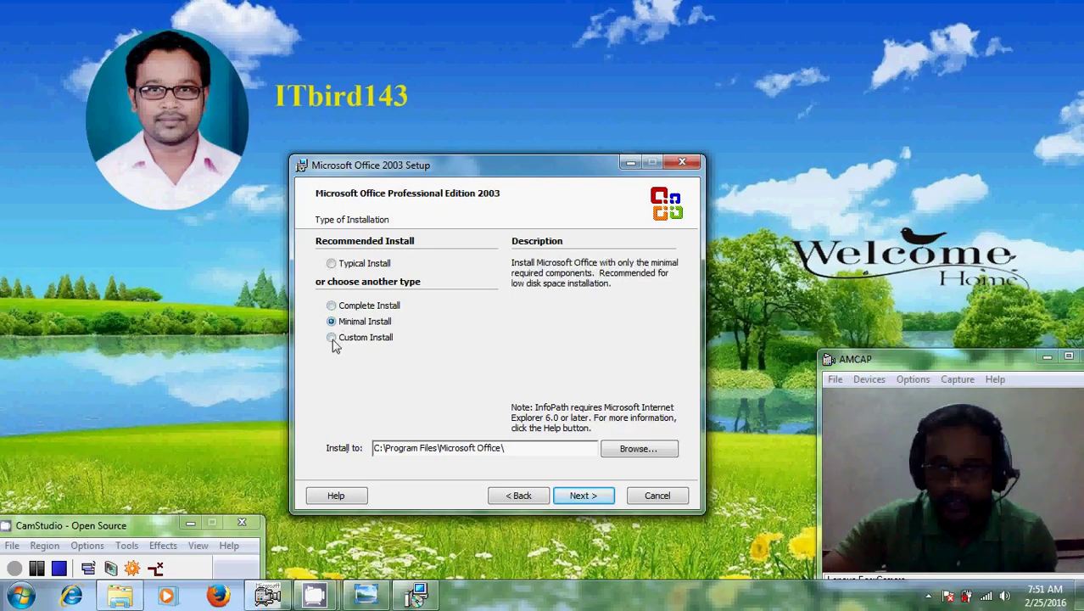
{"action": "left_click", "coordinate": [332, 338]}
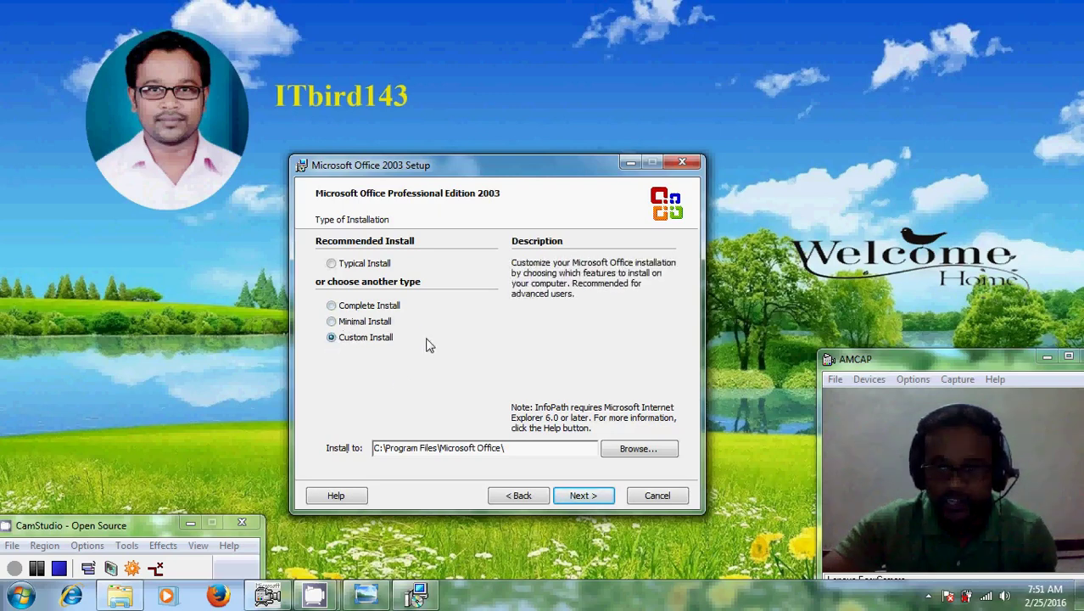
- Install Office 2003 as a Typical Install and finish the setup
{"action": "left_click", "coordinate": [331, 264]}
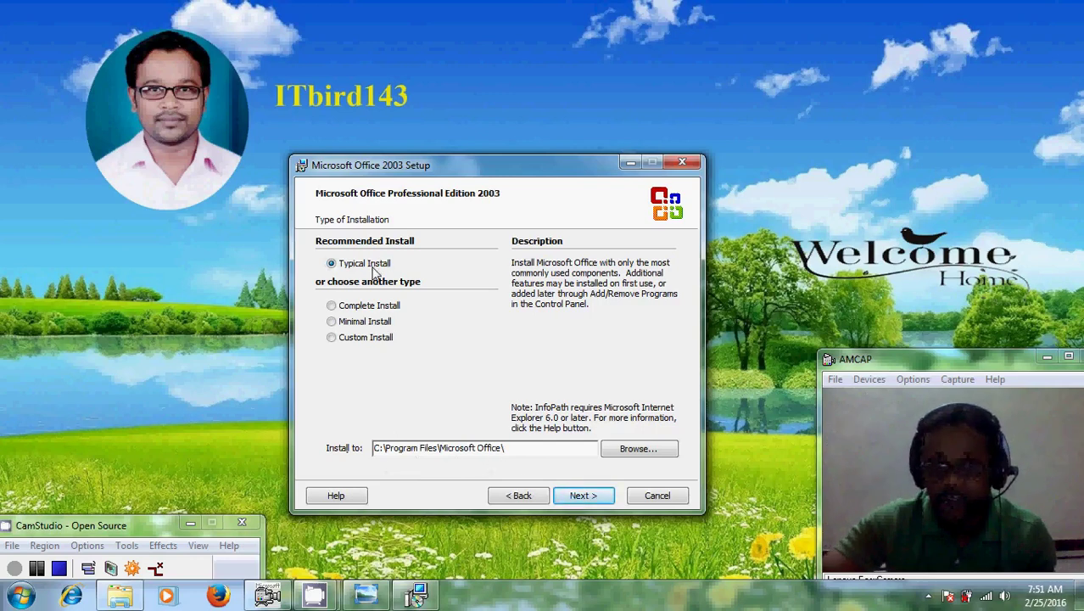
{"action": "left_click", "coordinate": [583, 495]}
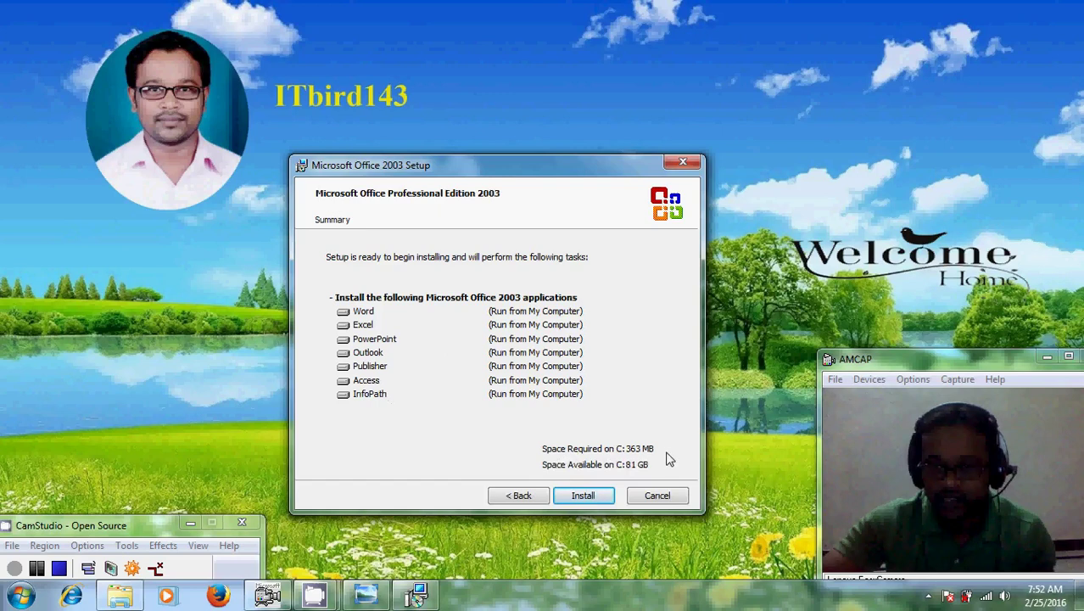
{"action": "left_click", "coordinate": [585, 496]}
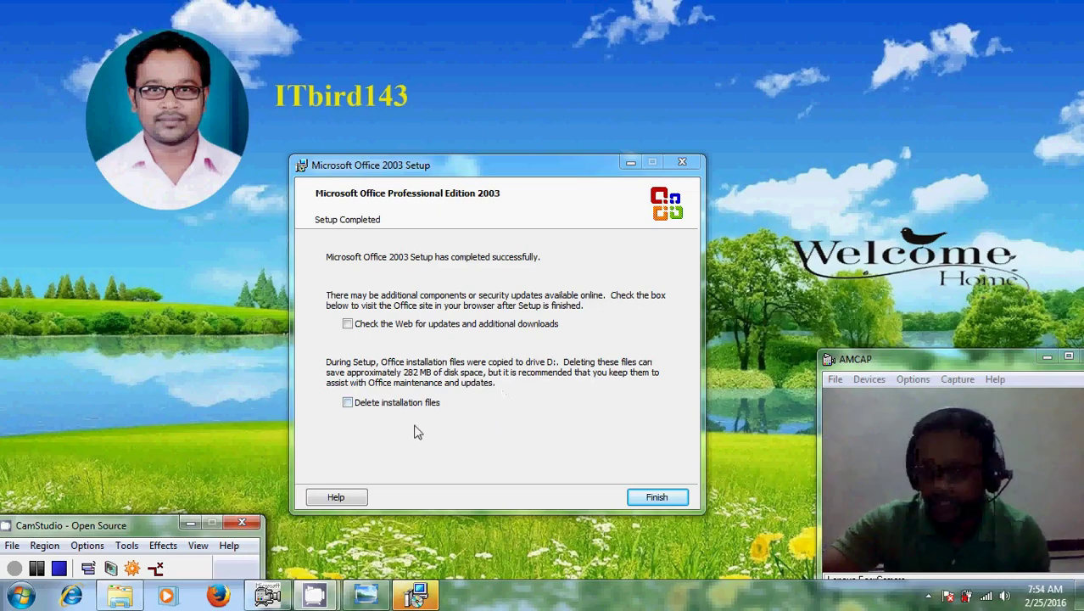
{"action": "left_click", "coordinate": [656, 499]}
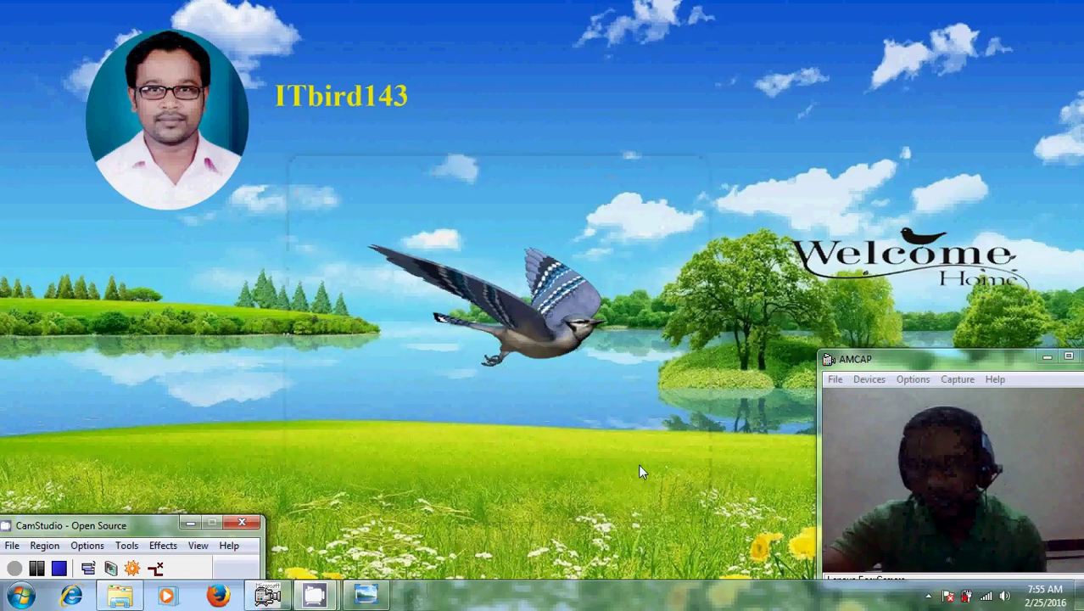
- Run setup.exe from the MS.Office.2007.Enterprise.English.iso folder in D:\12
{"action": "left_click", "coordinate": [115, 599]}
{"action": "left_click", "coordinate": [12, 30]}
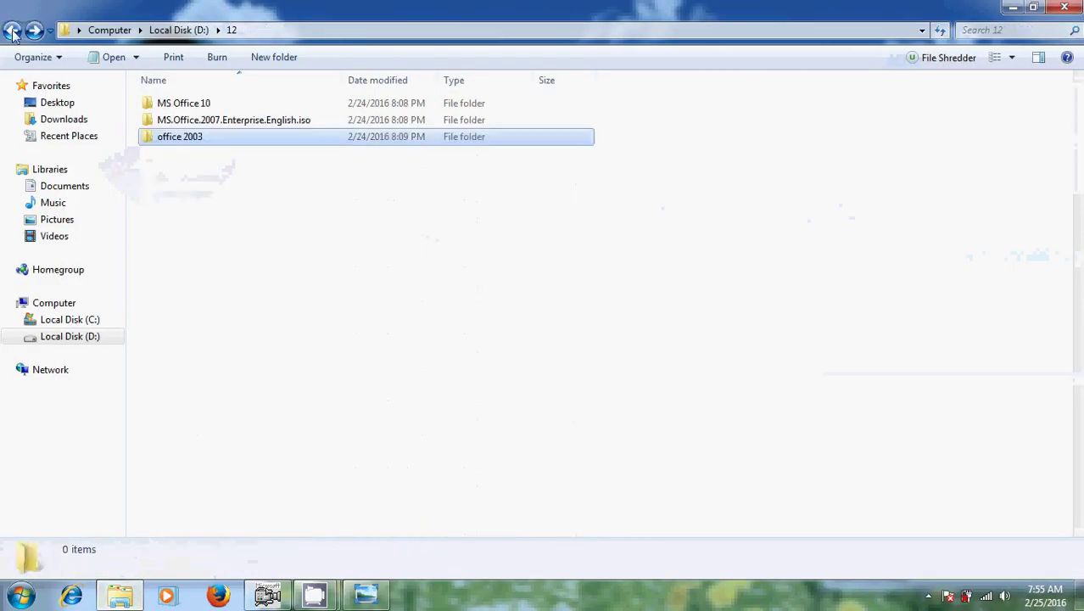
{"action": "double_click", "coordinate": [258, 124]}
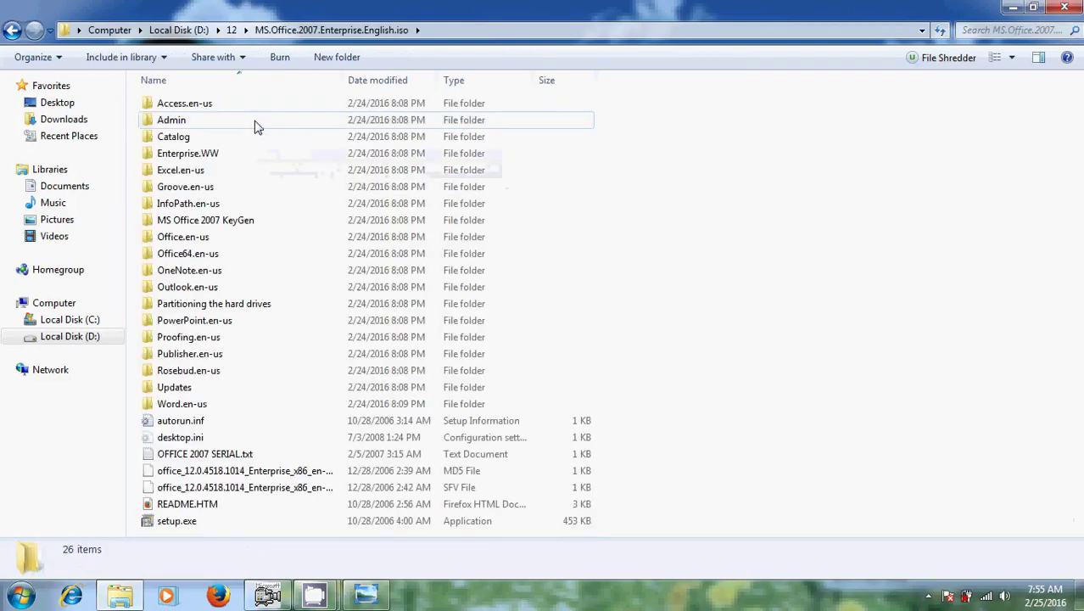
{"action": "double_click", "coordinate": [194, 521]}
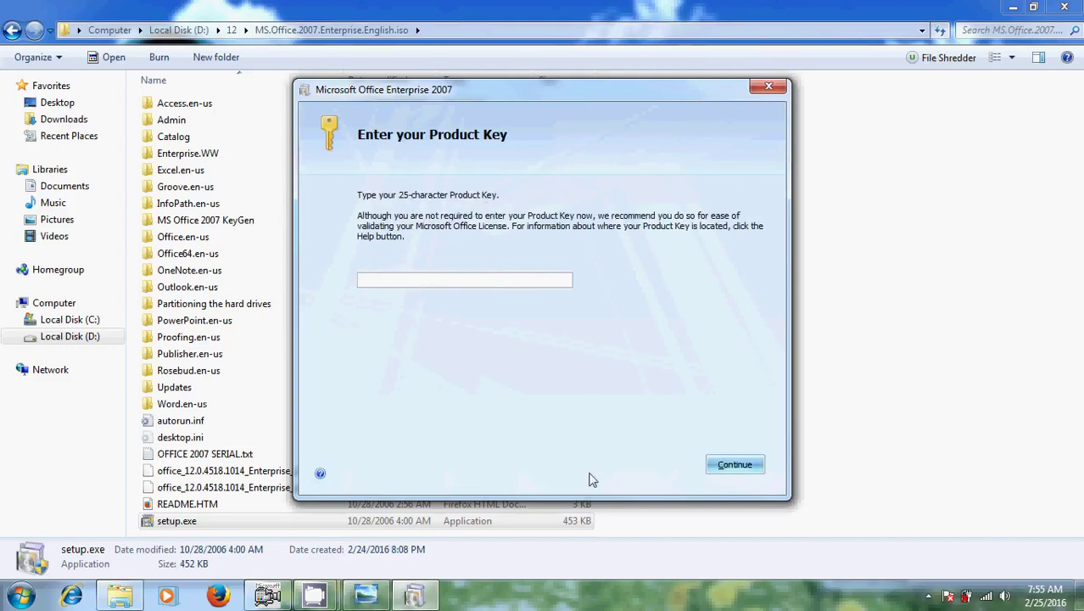
{"action": "mouse_move", "coordinate": [313, 596]}
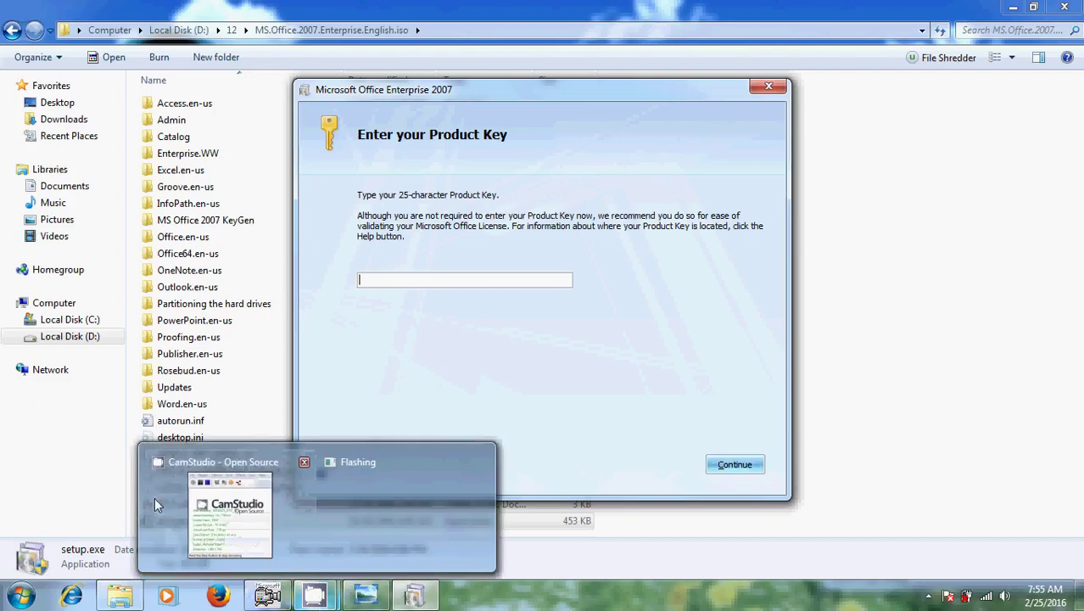
{"action": "left_click", "coordinate": [207, 454]}
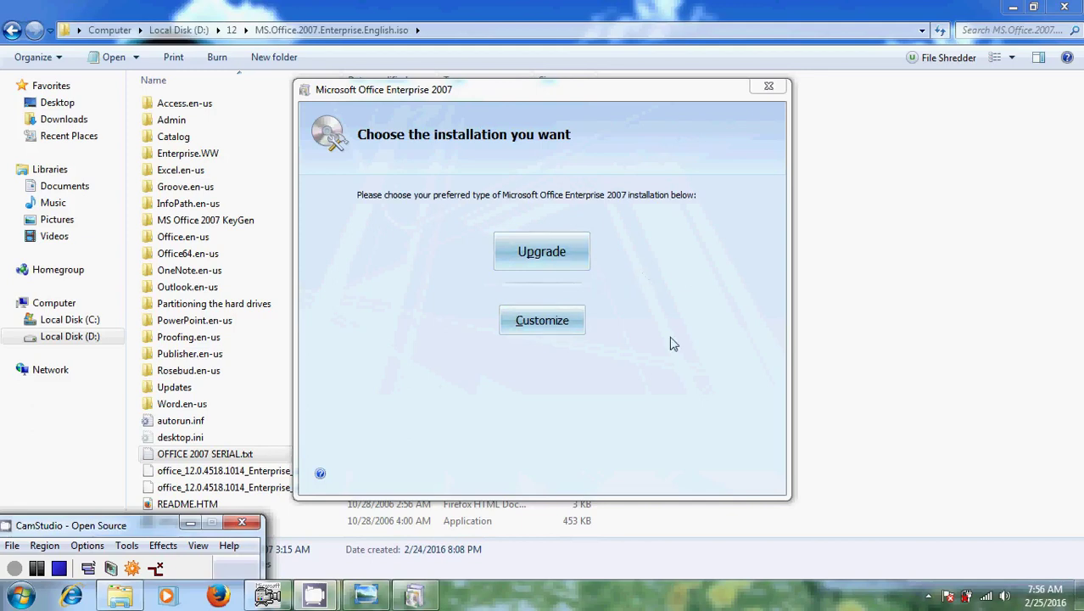
- Customize the Office Enterprise 2007 installation to keep all previous versions of Office
{"action": "left_click", "coordinate": [558, 326]}
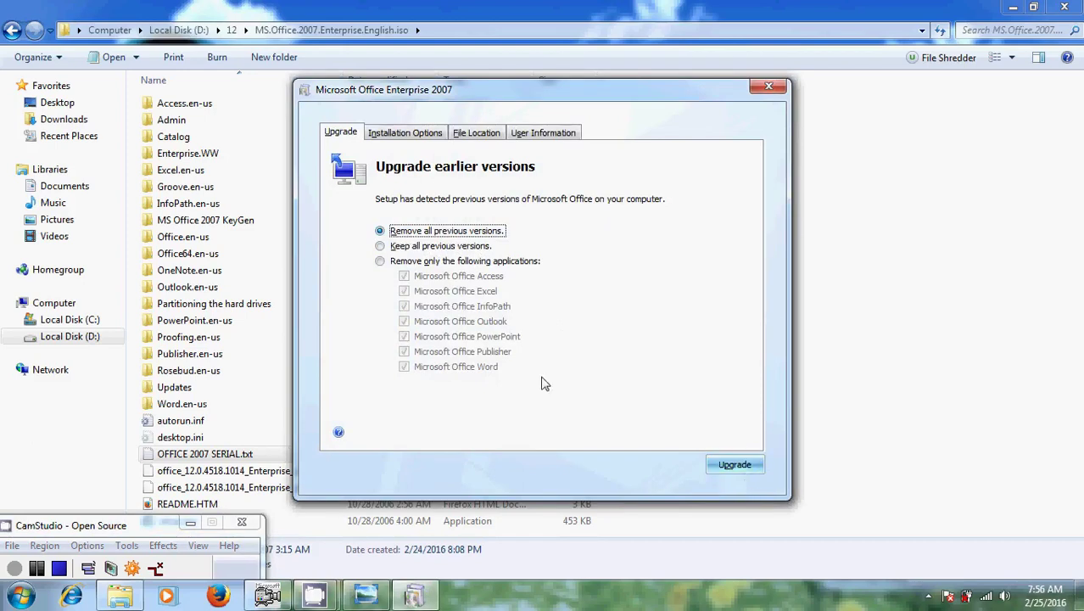
{"action": "left_click", "coordinate": [398, 247]}
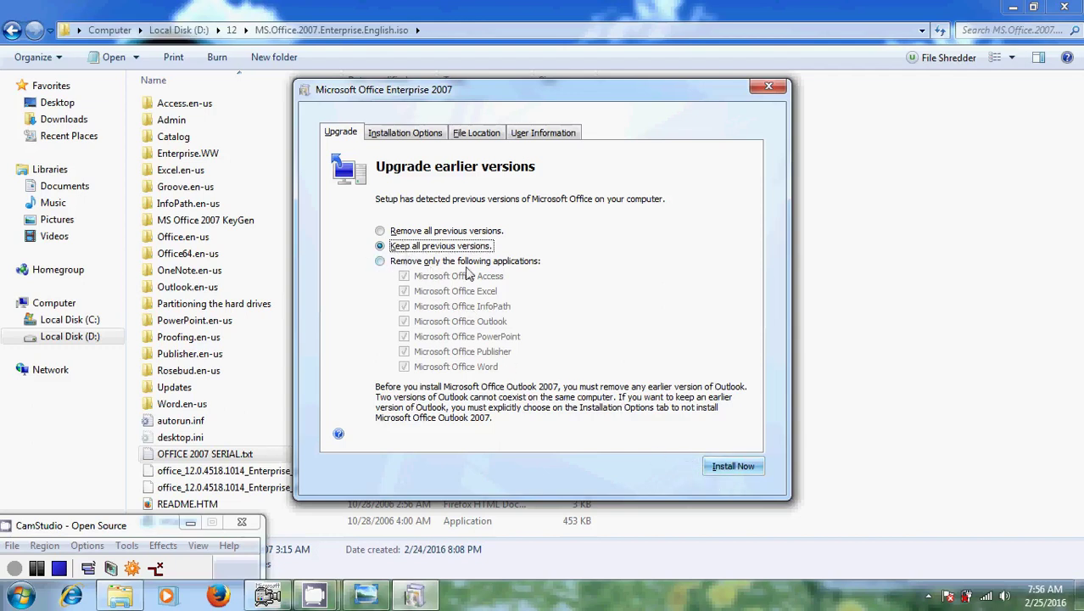
{"action": "left_click", "coordinate": [380, 262]}
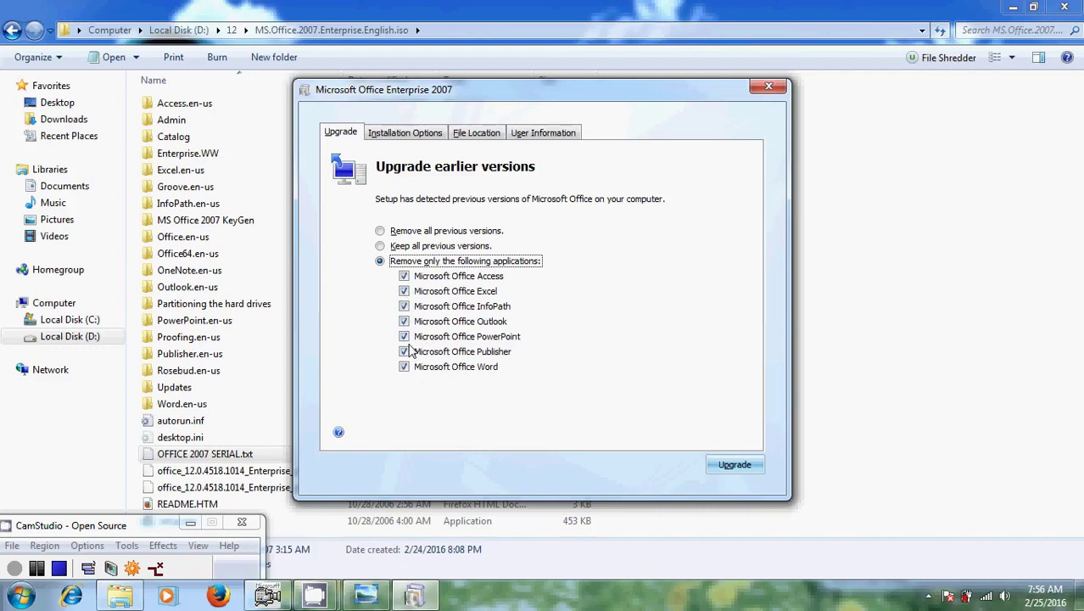
{"action": "left_click", "coordinate": [380, 246]}
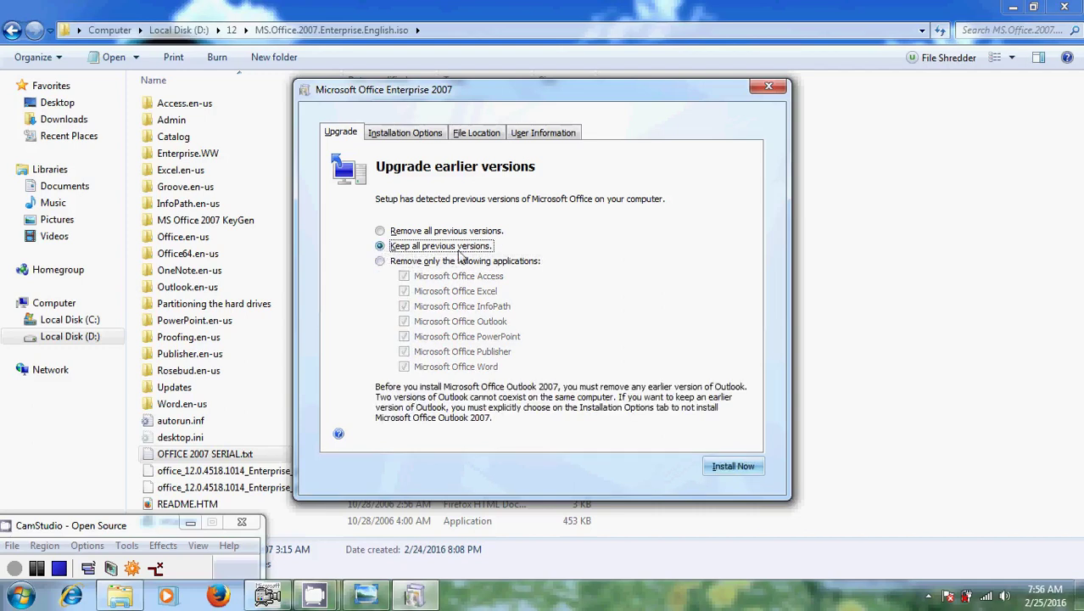
- Review the Office 2007 installation options, file location and user information, and return to the choices for earlier versions
{"action": "left_click", "coordinate": [421, 138]}
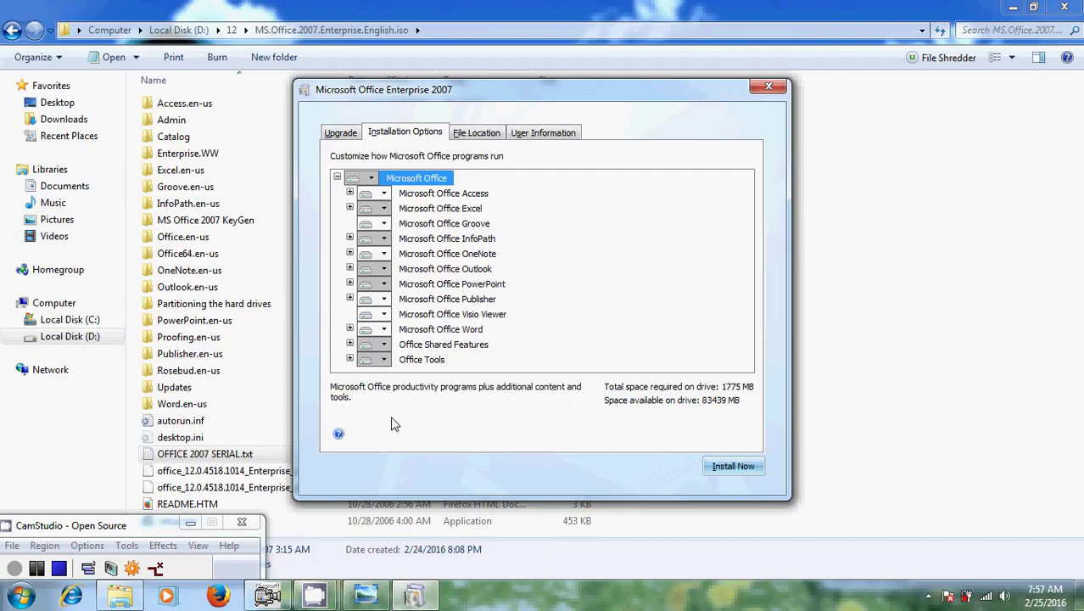
{"action": "left_click", "coordinate": [374, 179]}
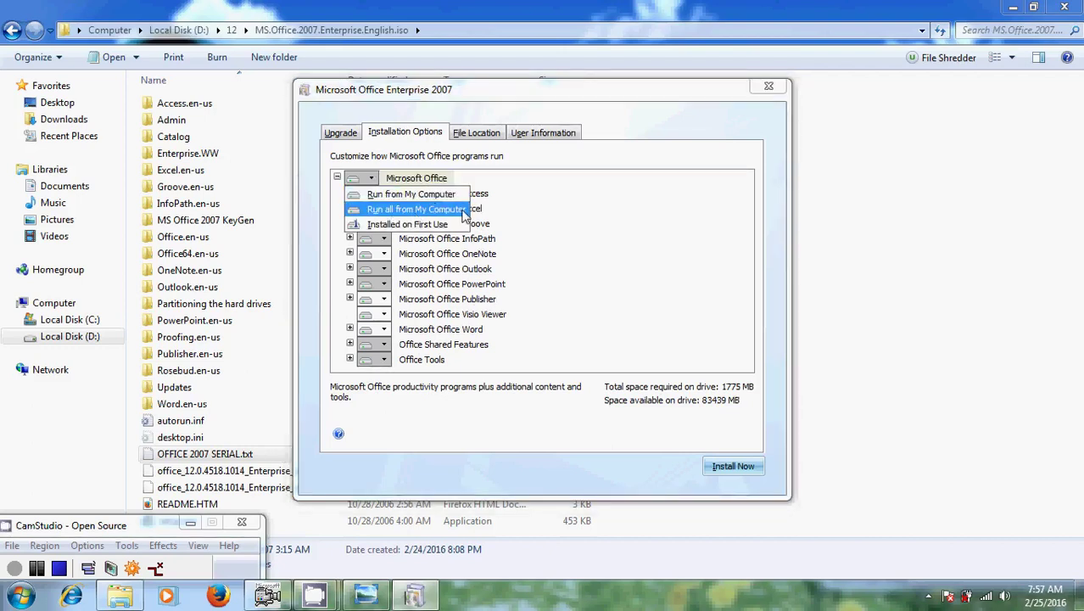
{"action": "left_click", "coordinate": [373, 181]}
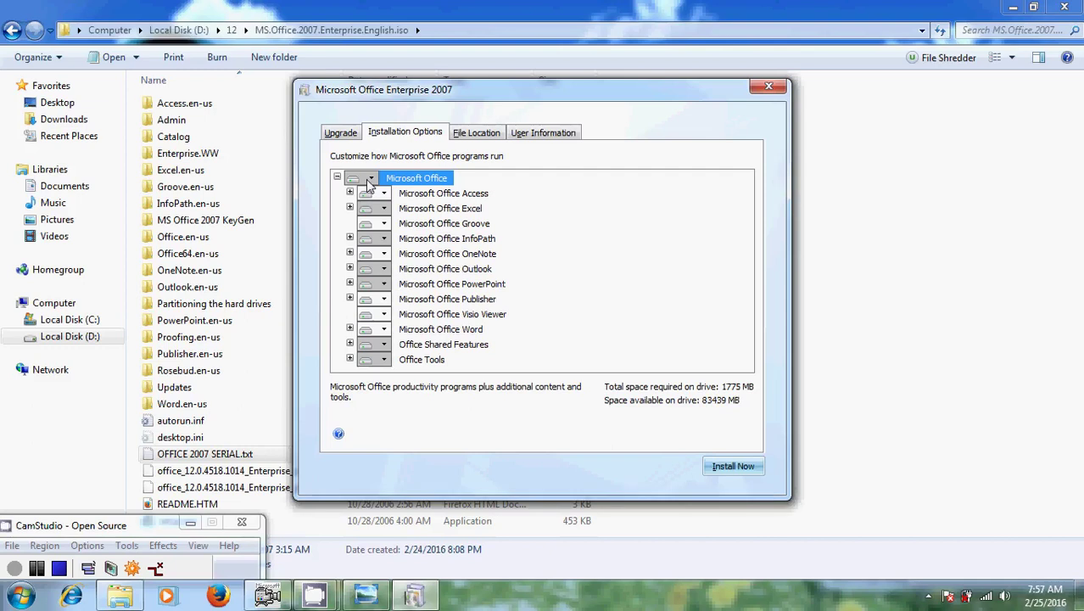
{"action": "left_click", "coordinate": [474, 135]}
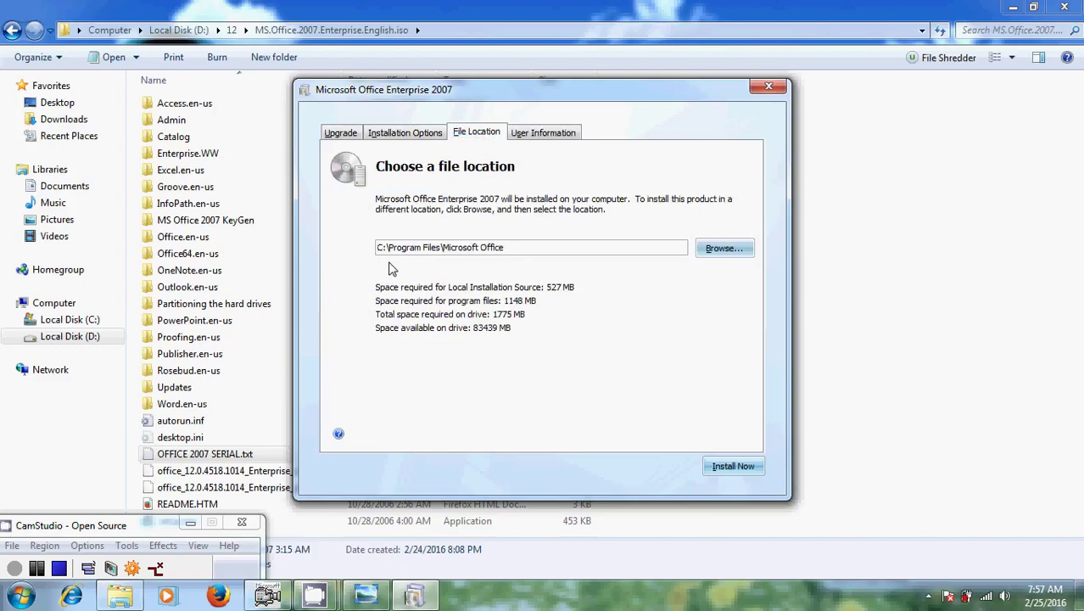
{"action": "left_click", "coordinate": [556, 134]}
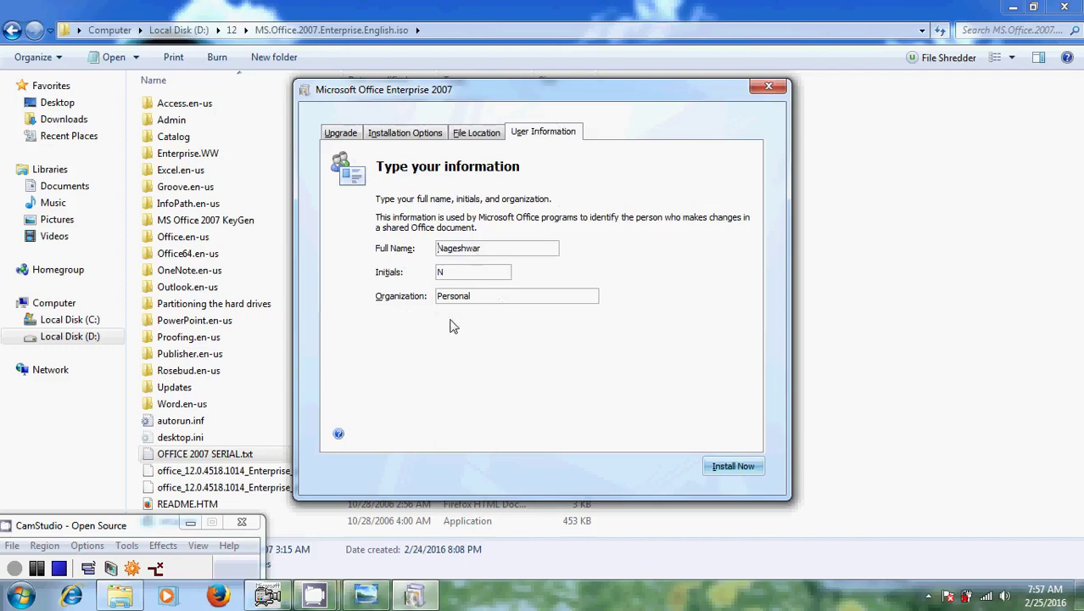
{"action": "left_click", "coordinate": [344, 134]}
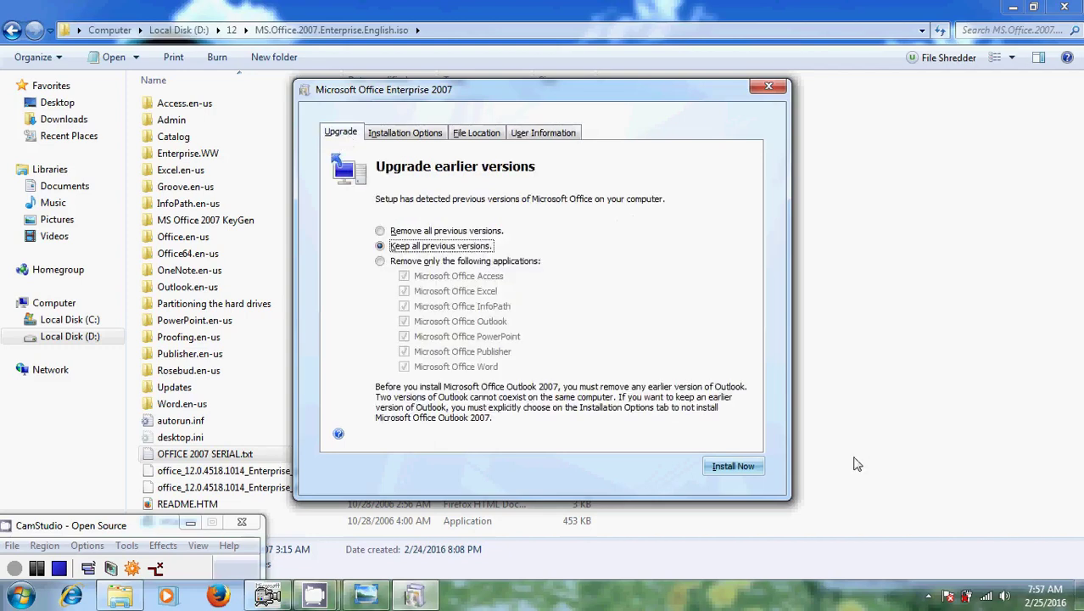
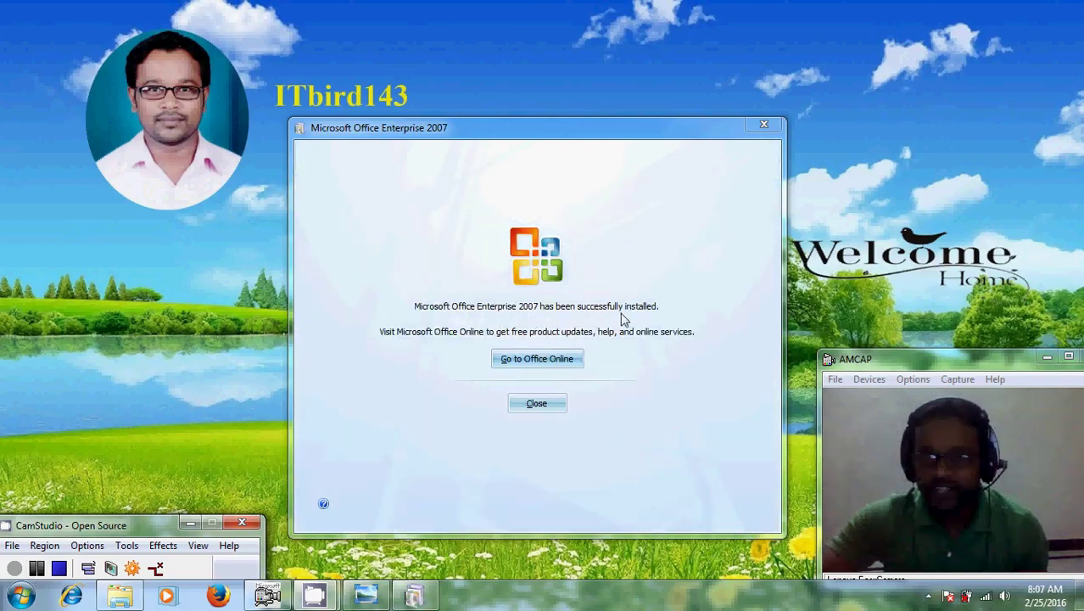
- Close the finished Office Enterprise 2007 setup and review the installed programs in the Microsoft Office program group
{"action": "left_click", "coordinate": [554, 406]}
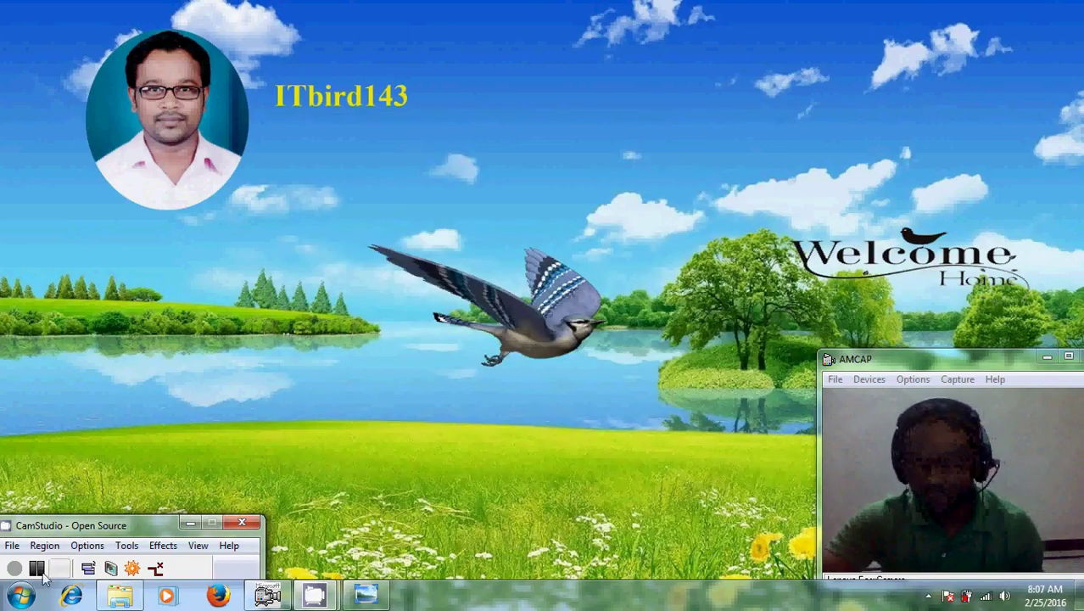
{"action": "left_click", "coordinate": [20, 596]}
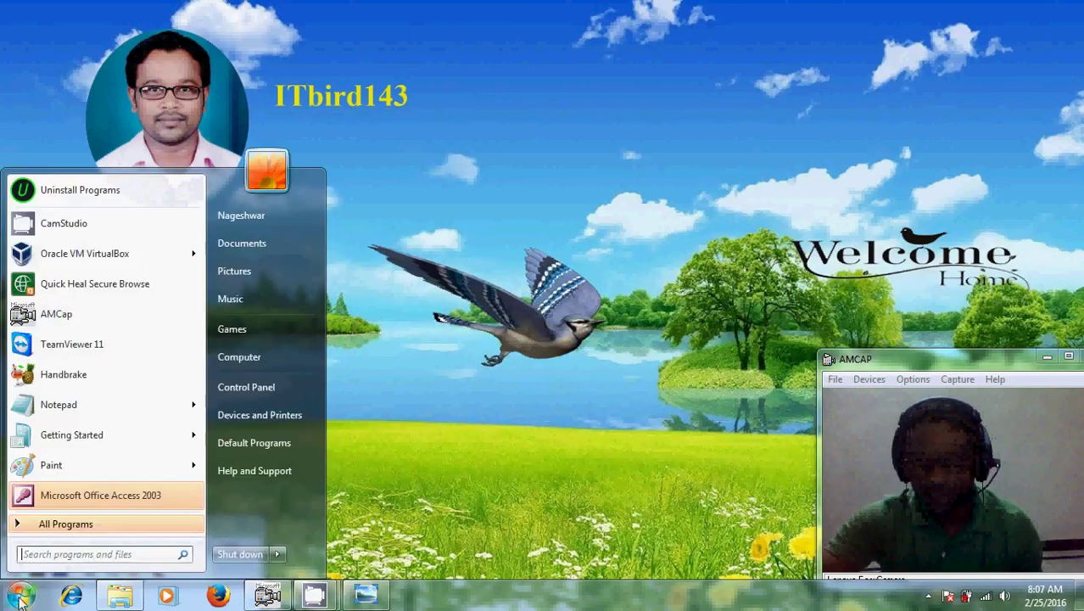
{"action": "left_click", "coordinate": [83, 524]}
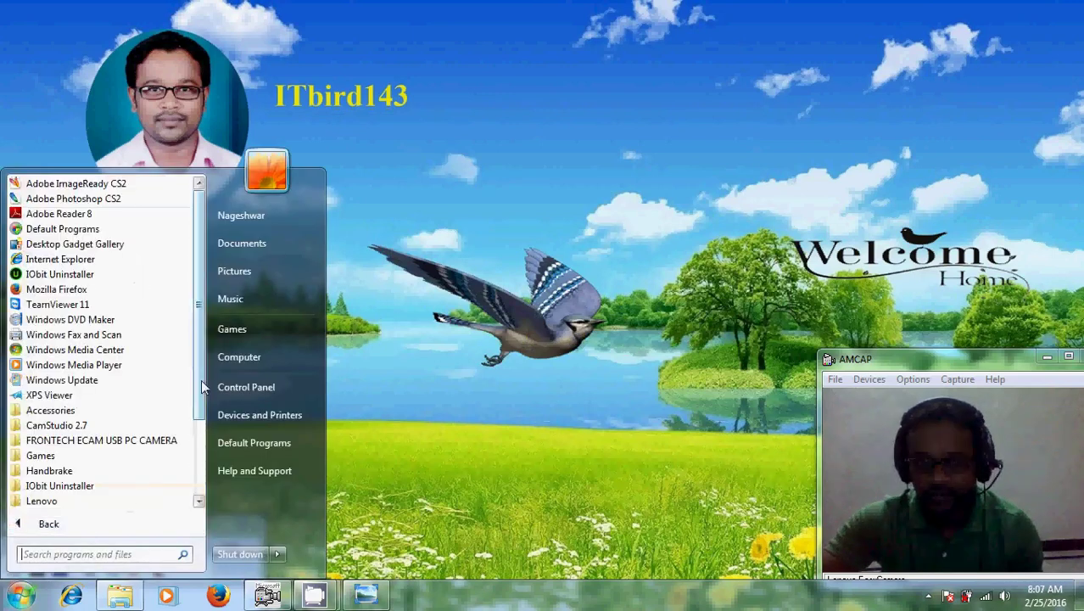
{"action": "left_click_drag", "start_coordinate": [201, 408], "coordinate": [202, 480]}
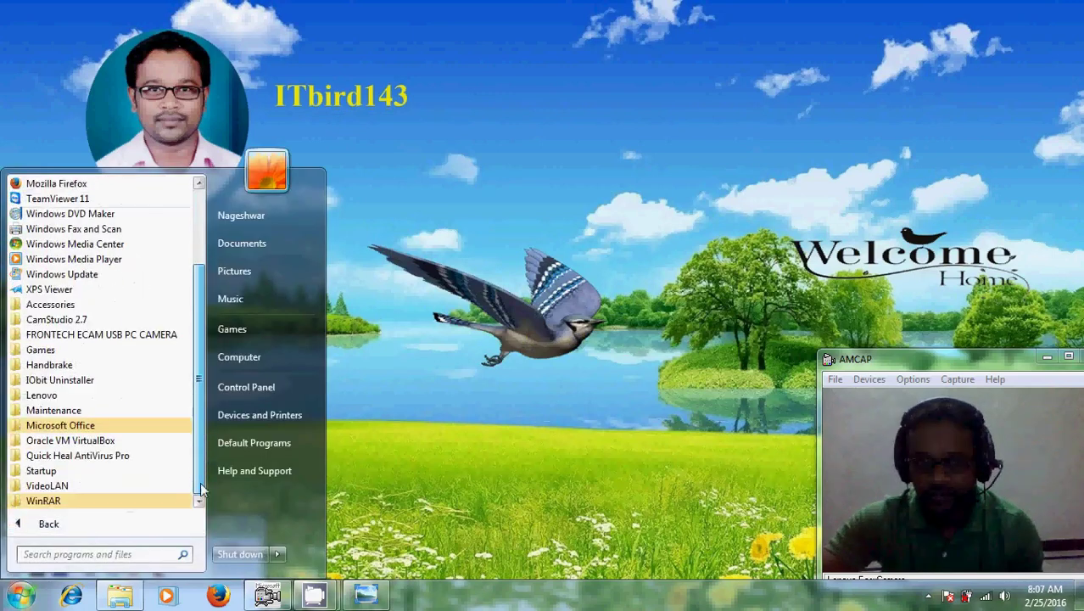
{"action": "left_click", "coordinate": [83, 426]}
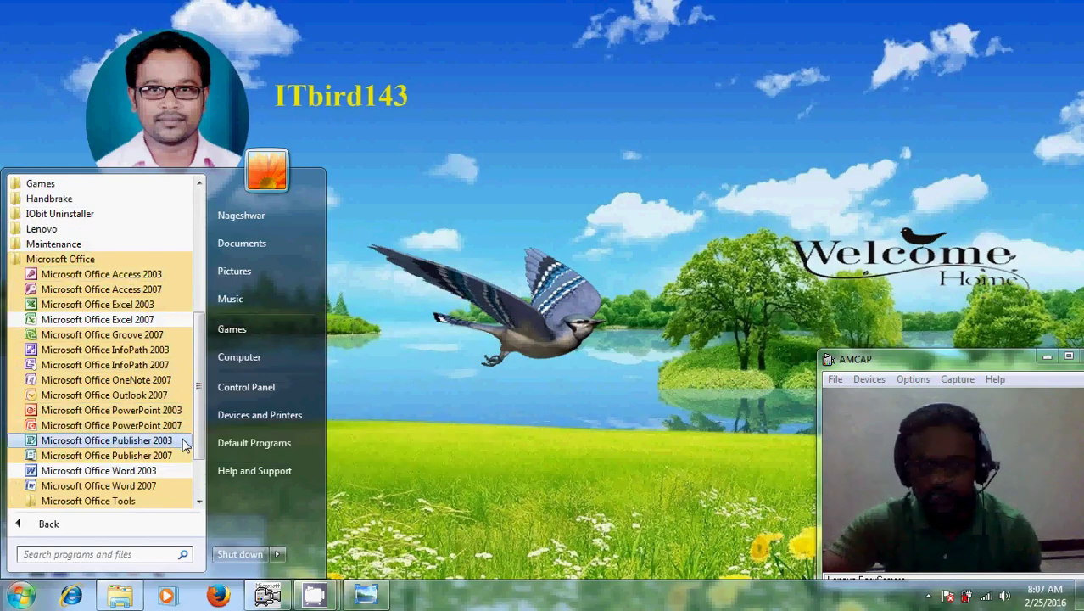
{"action": "left_click", "coordinate": [507, 417]}
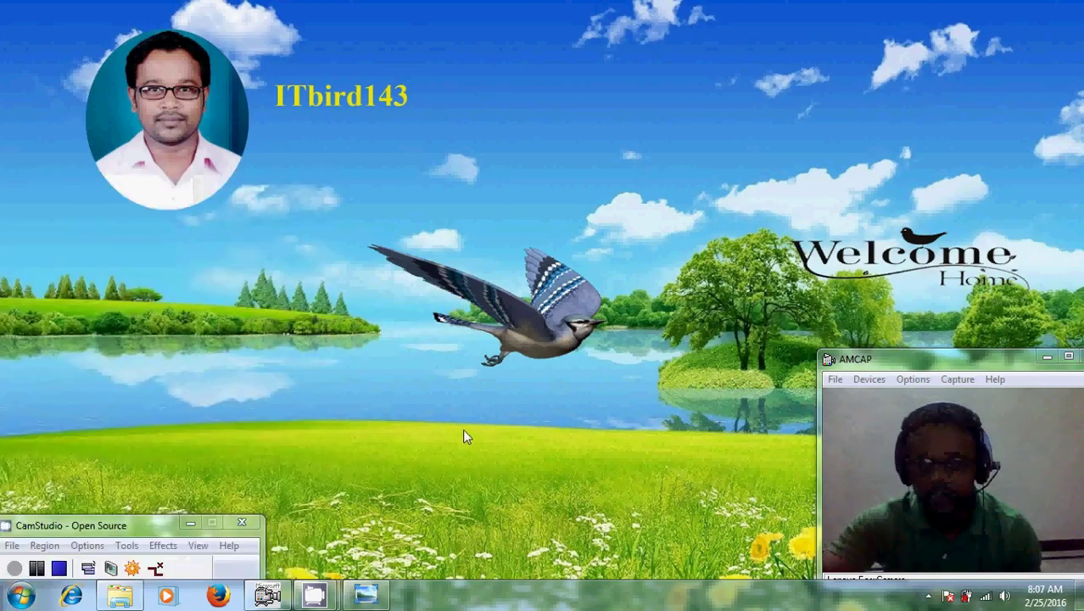
- Run setup.exe from the MS Office 10 folder in D:\12
{"action": "left_click", "coordinate": [121, 599]}
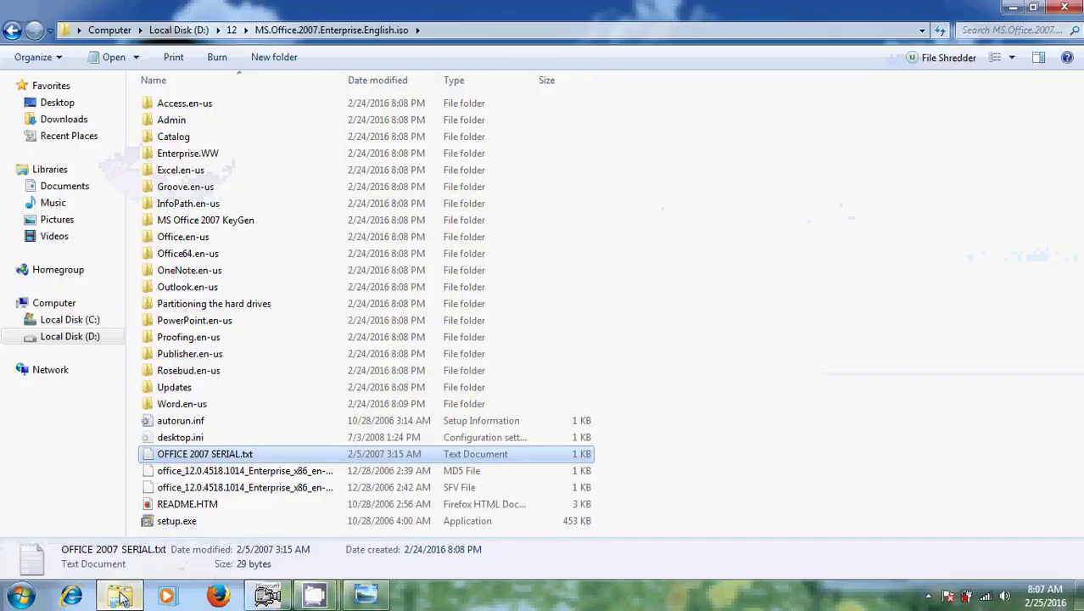
{"action": "left_click", "coordinate": [11, 30]}
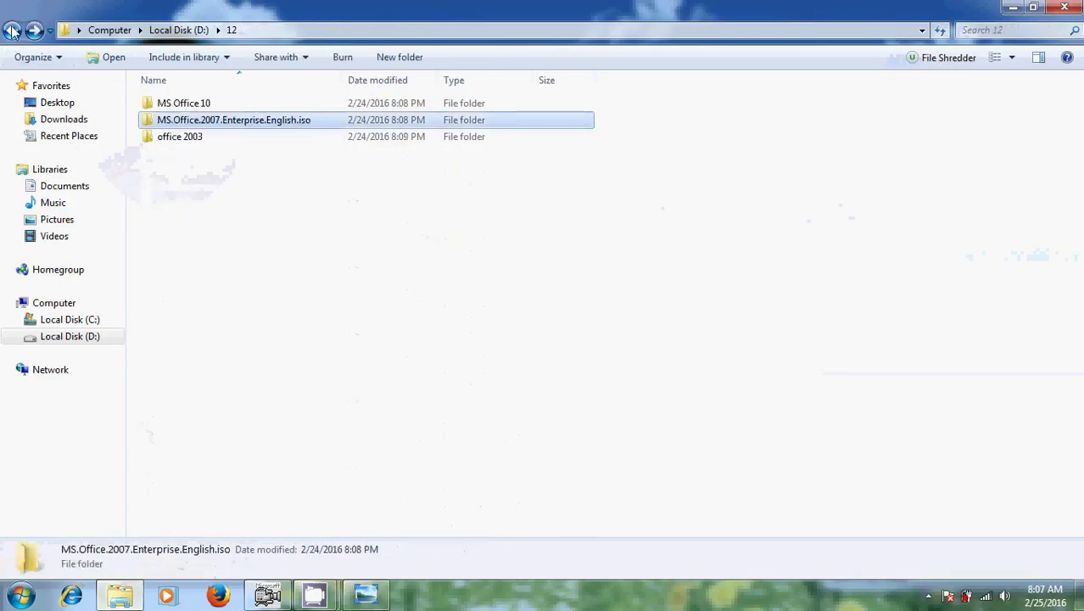
{"action": "double_click", "coordinate": [218, 106]}
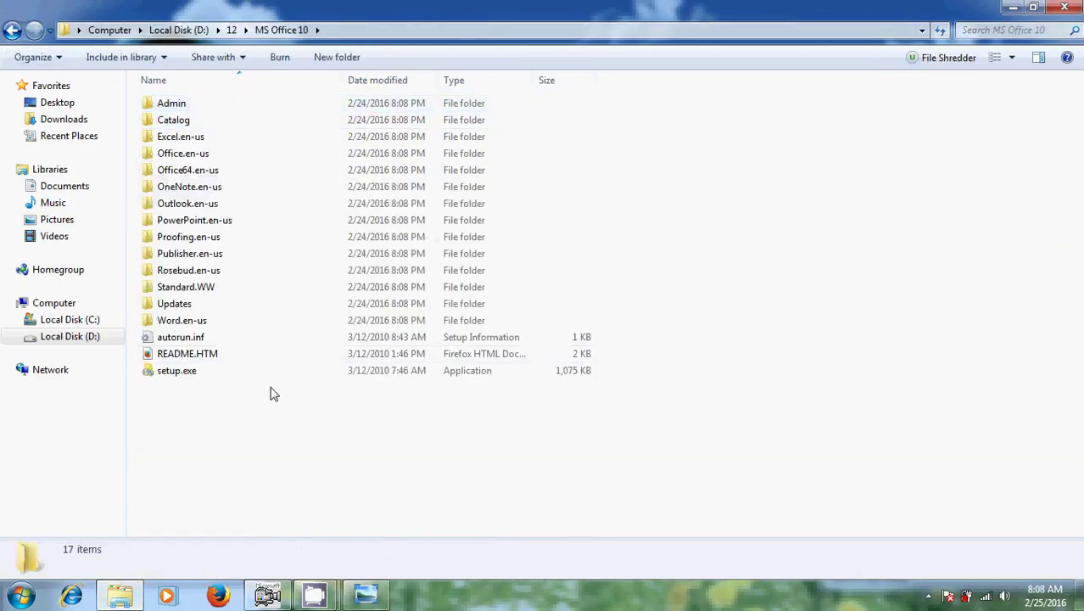
{"action": "left_click", "coordinate": [181, 376]}
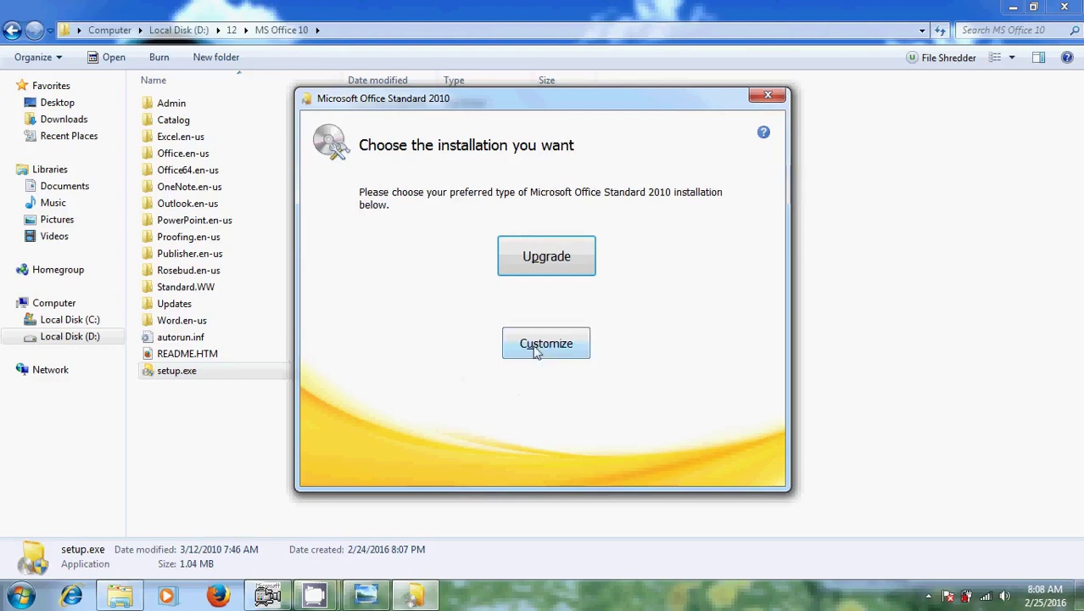
- Customize the Office Standard 2010 installation to keep all previous versions, and review its installation options, file location and user information
{"action": "left_click", "coordinate": [578, 349]}
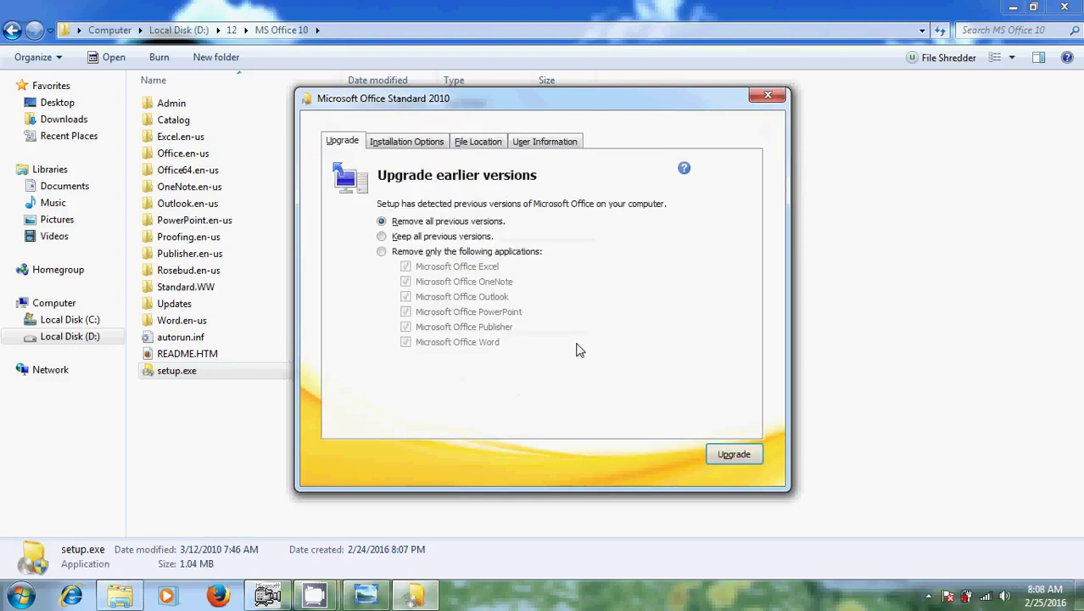
{"action": "left_click", "coordinate": [411, 240]}
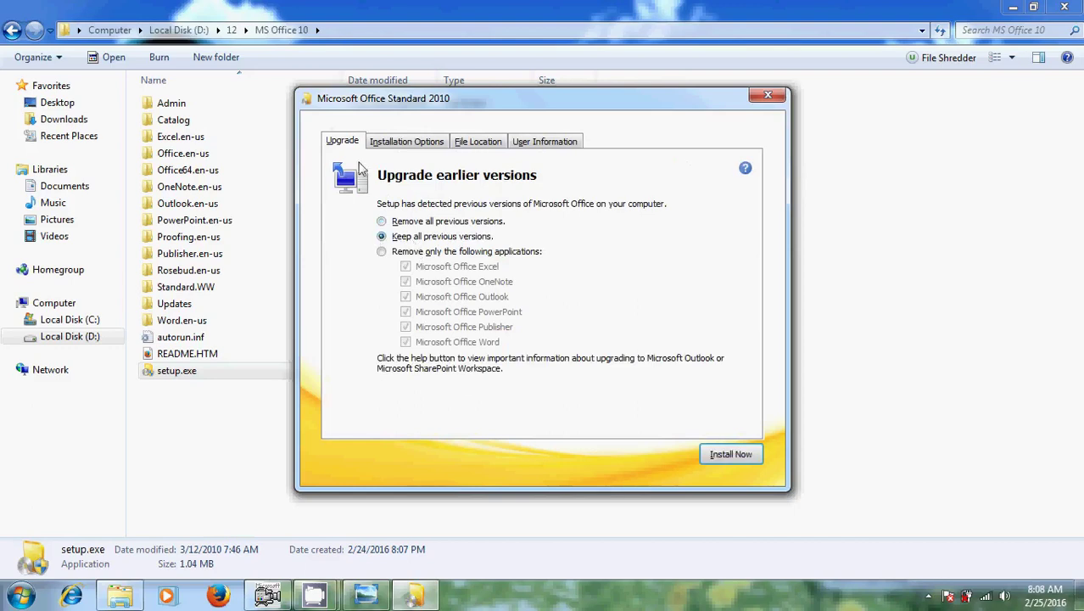
{"action": "left_click", "coordinate": [415, 144]}
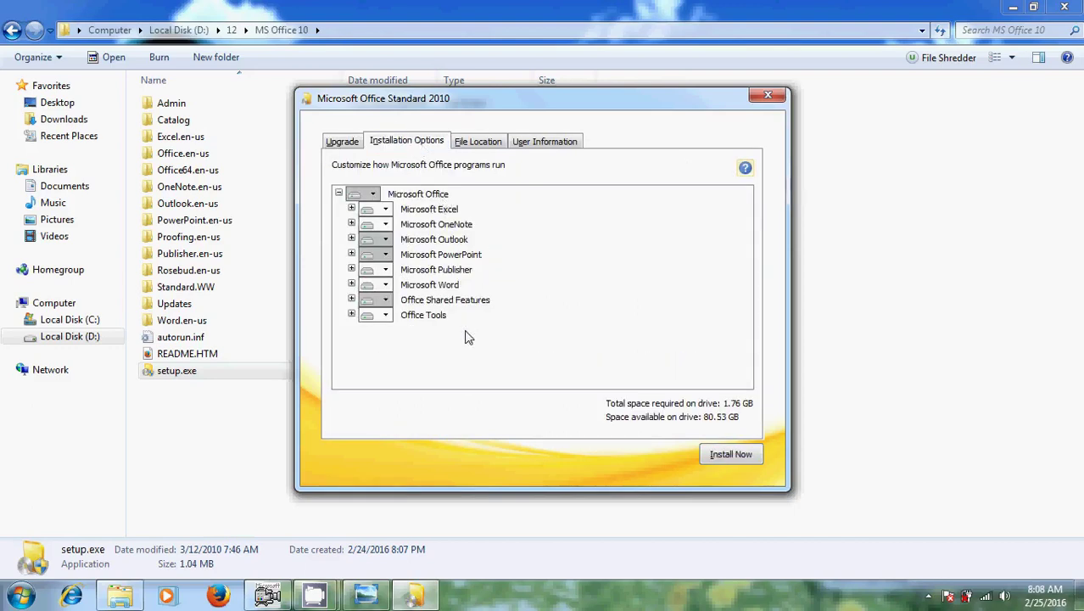
{"action": "left_click", "coordinate": [484, 144]}
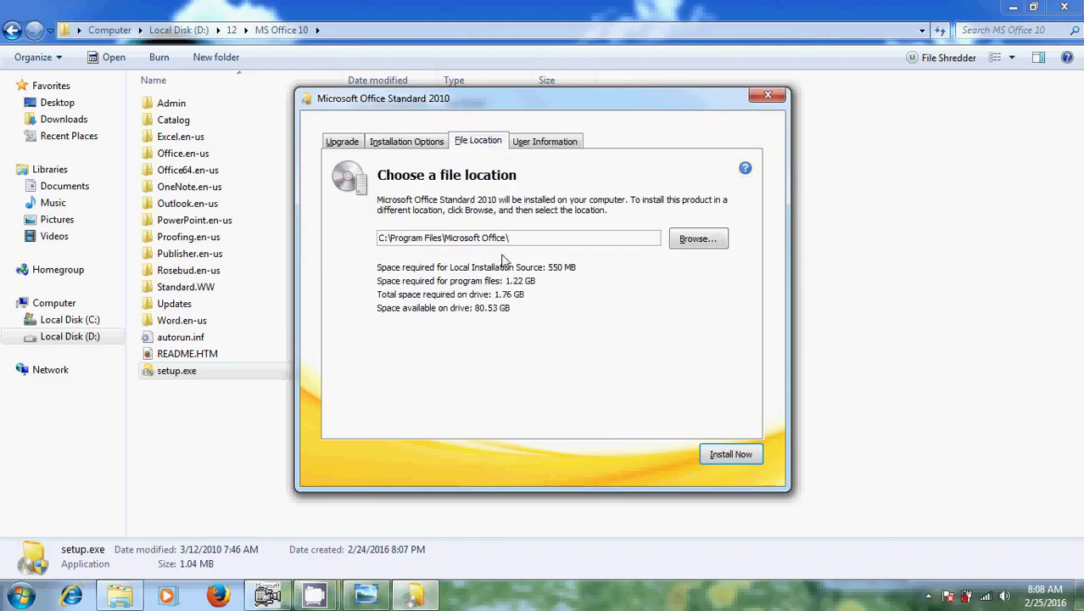
{"action": "left_click", "coordinate": [563, 146]}
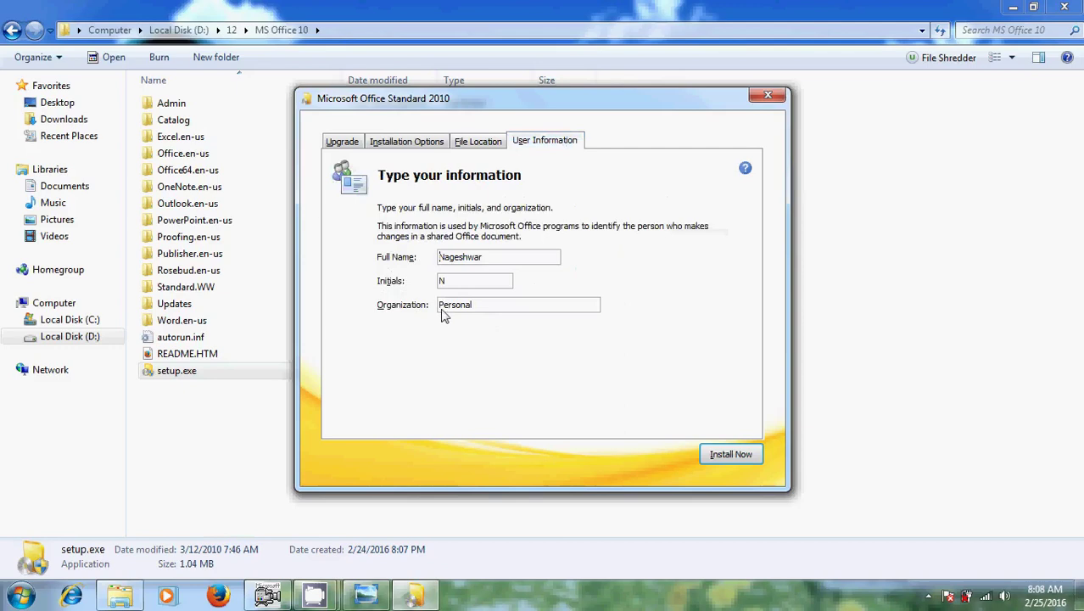
{"action": "left_click", "coordinate": [348, 146]}
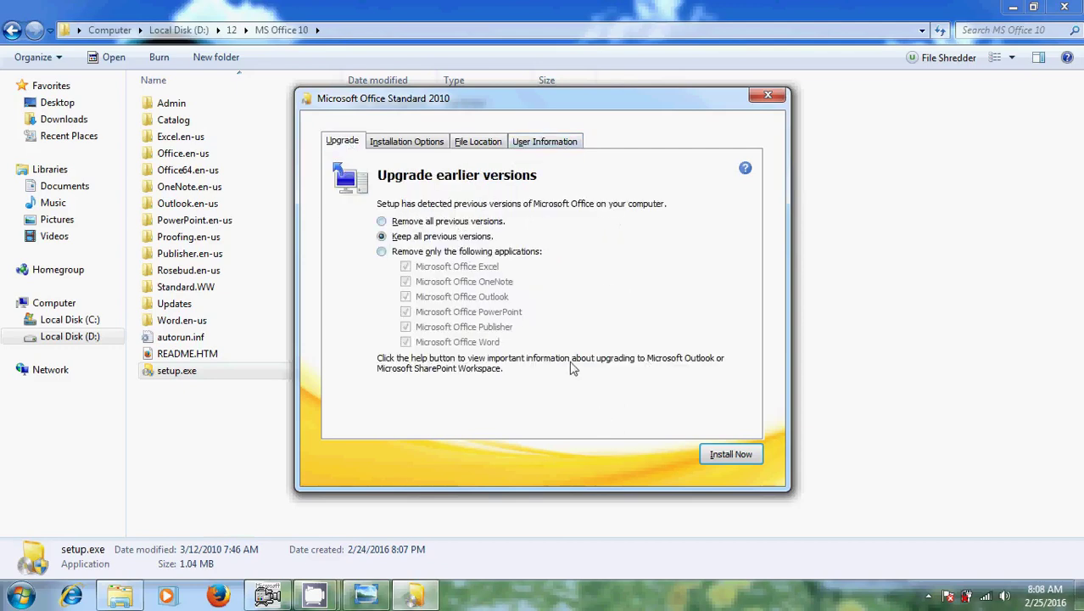
- Install Office Standard 2010 with the customized settings and close the setup once the installation finishes
{"action": "left_click", "coordinate": [746, 458]}
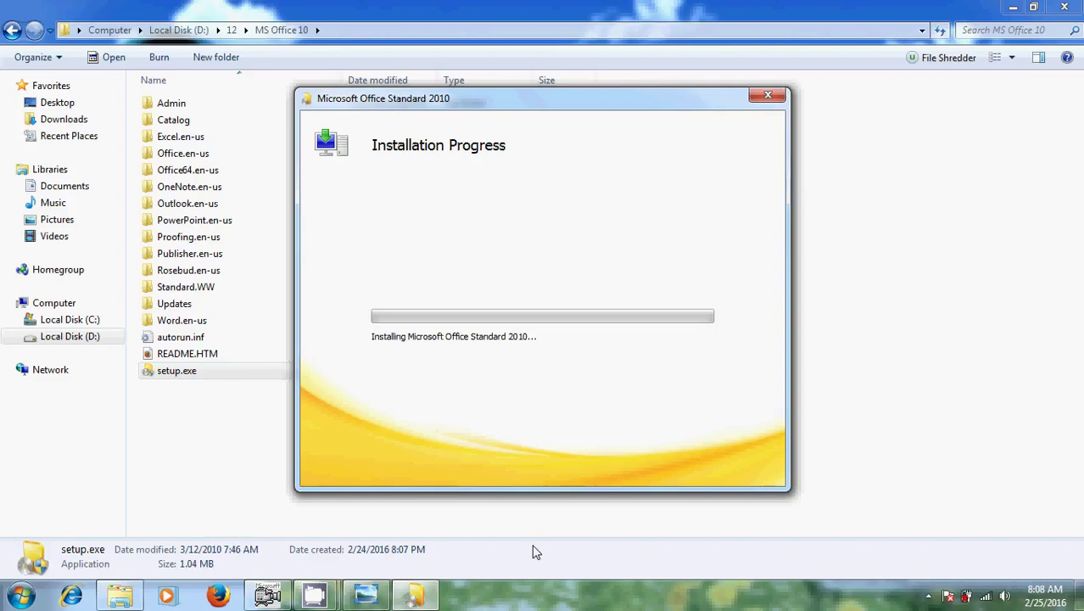
{"action": "mouse_move", "coordinate": [314, 593]}
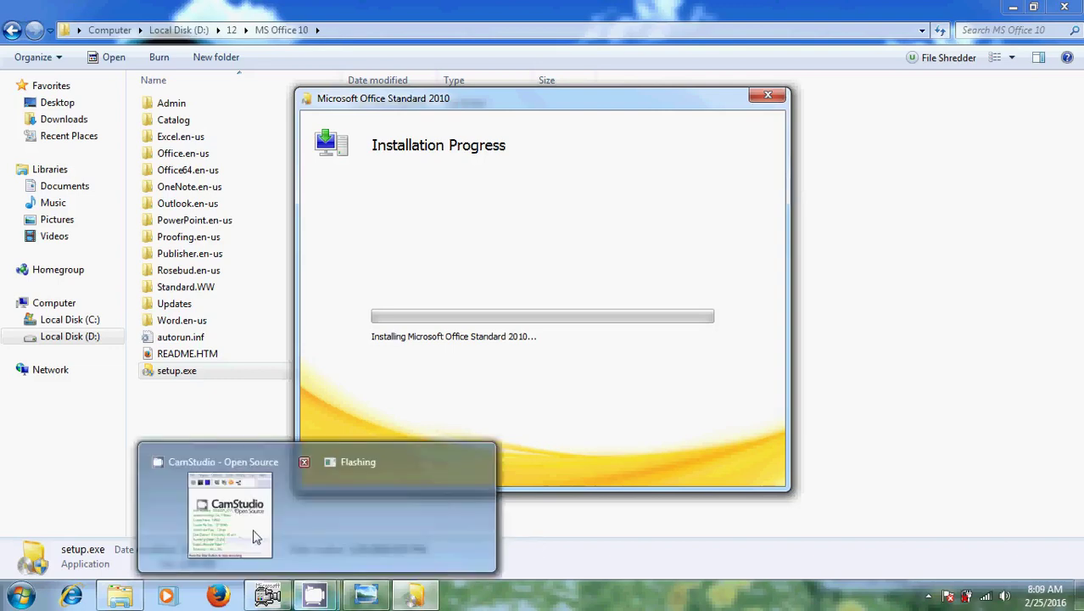
{"action": "left_click", "coordinate": [230, 469]}
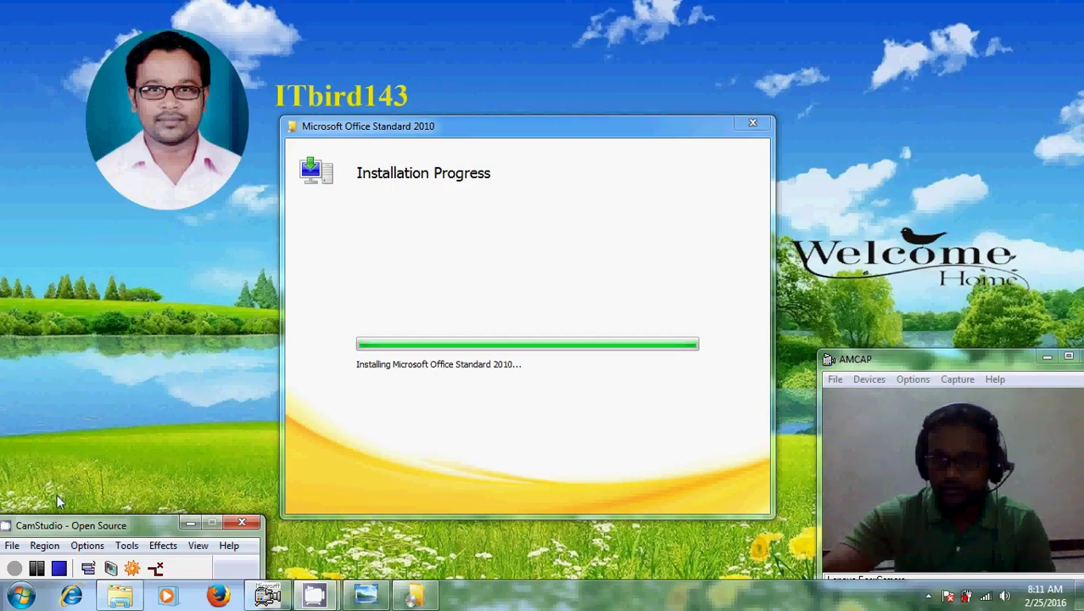
{"action": "left_click", "coordinate": [36, 574]}
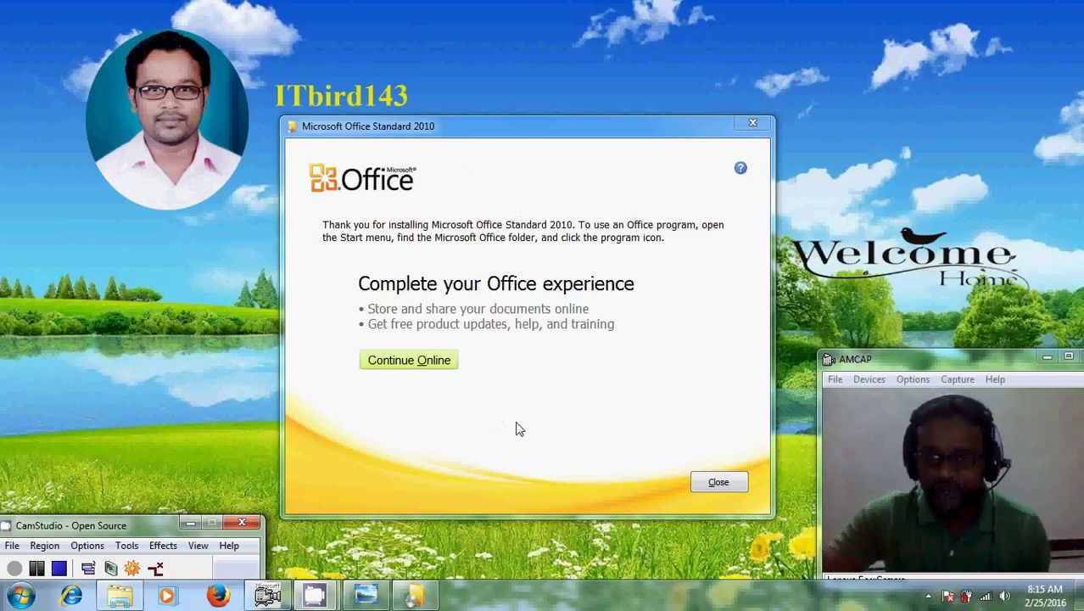
{"action": "left_click", "coordinate": [725, 484]}
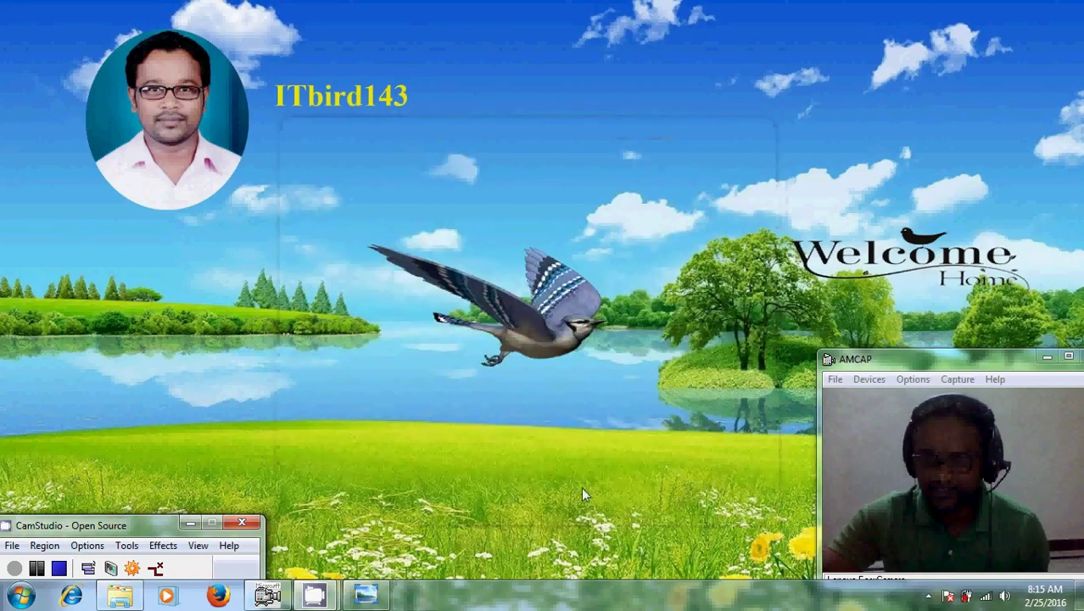
- Launch Microsoft Word 2010 from the Microsoft Office program group
{"action": "left_click", "coordinate": [18, 596]}
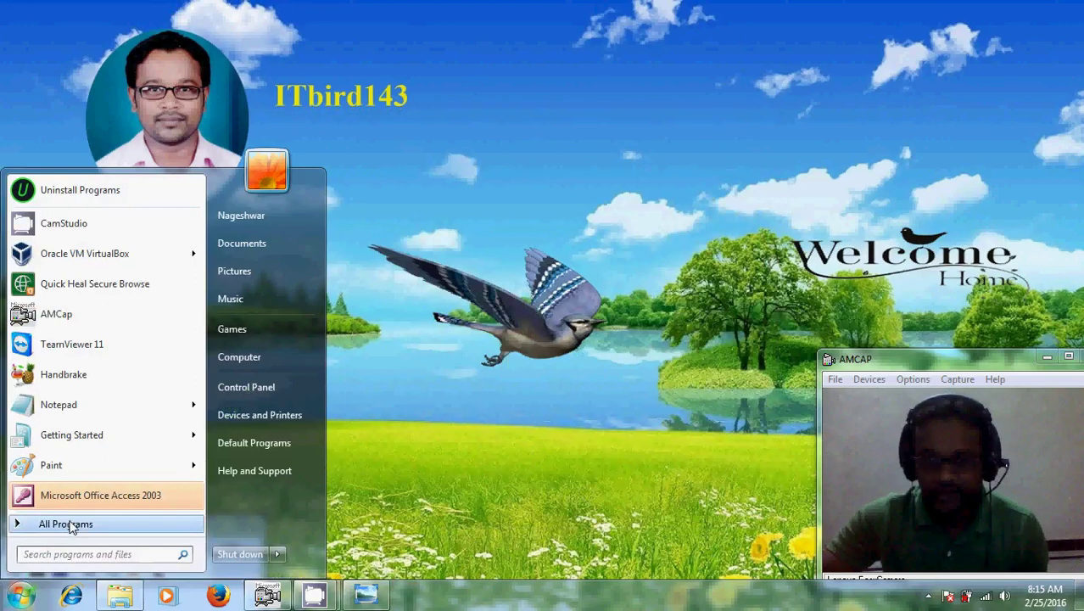
{"action": "left_click", "coordinate": [68, 525]}
{"action": "scroll", "coordinate": [203, 386], "scroll_direction": "down", "scroll_amount": 3}
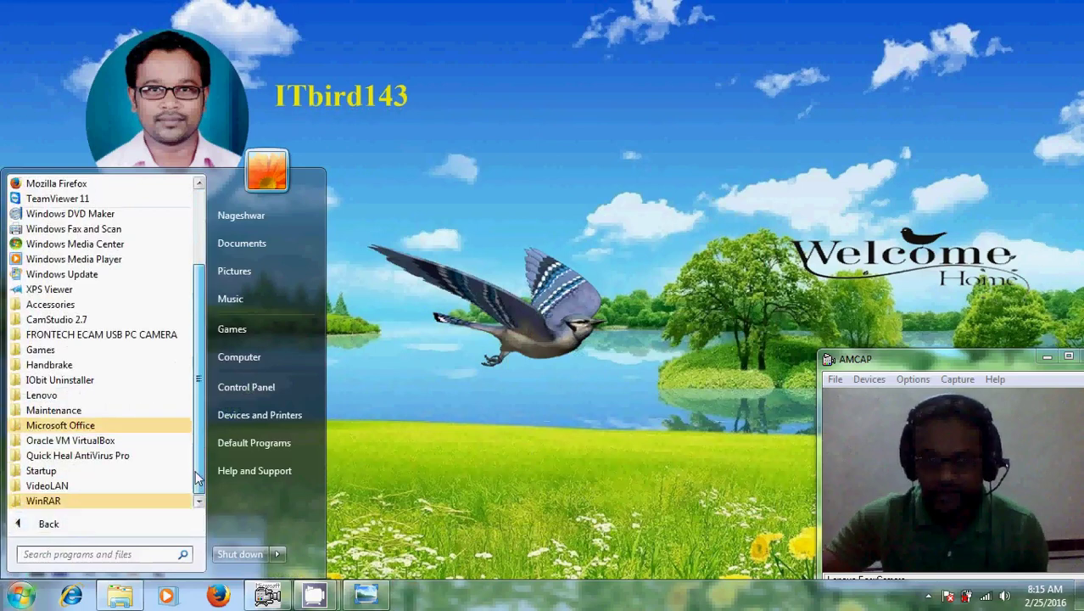
{"action": "left_click", "coordinate": [142, 427]}
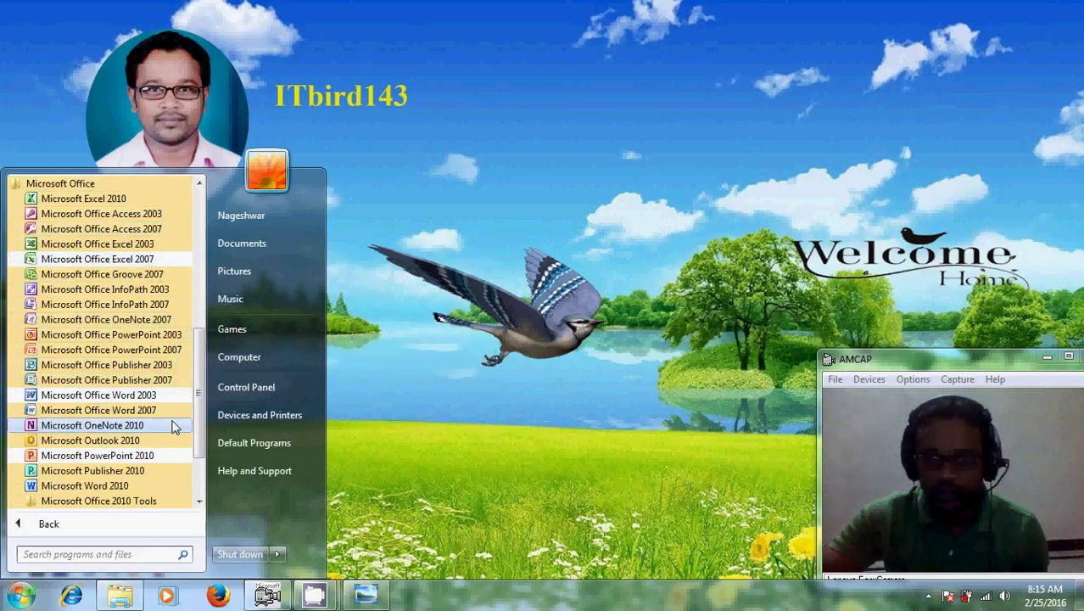
{"action": "left_click", "coordinate": [124, 487]}
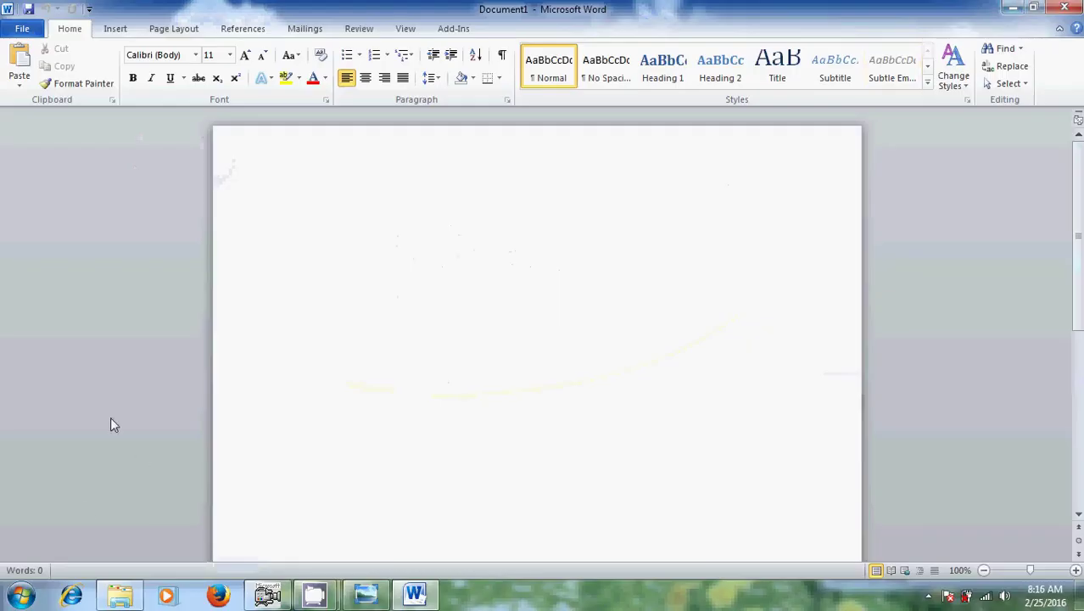
- Minimize Word 2010 and launch Microsoft Office PowerPoint 2007 from the Microsoft Office program group
{"action": "left_click", "coordinate": [1012, 8]}
{"action": "left_click", "coordinate": [21, 595]}
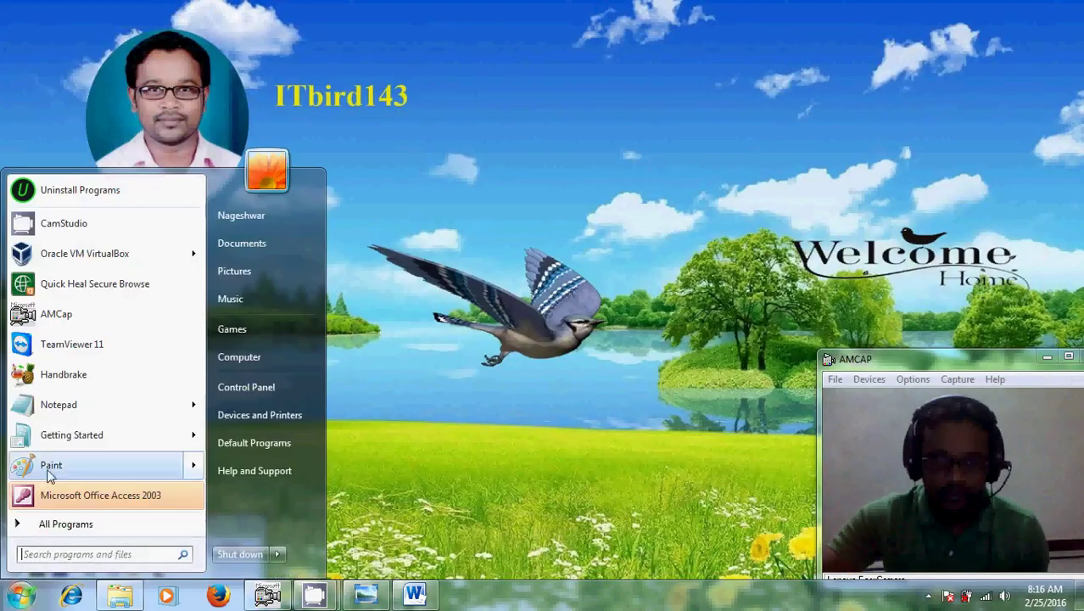
{"action": "left_click", "coordinate": [64, 525]}
{"action": "left_click", "coordinate": [113, 423]}
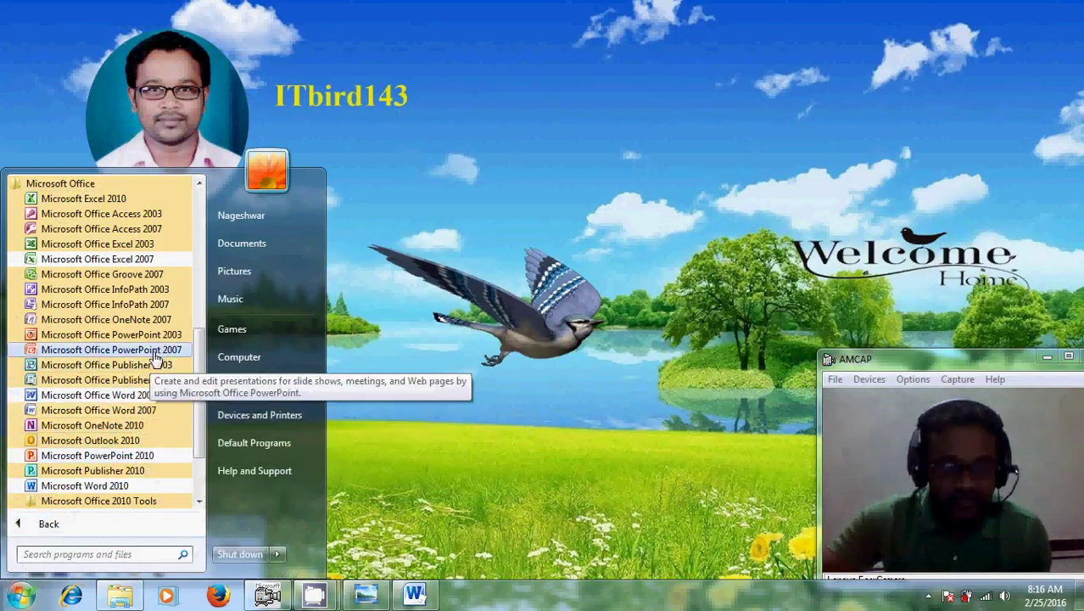
{"action": "left_click", "coordinate": [156, 350]}
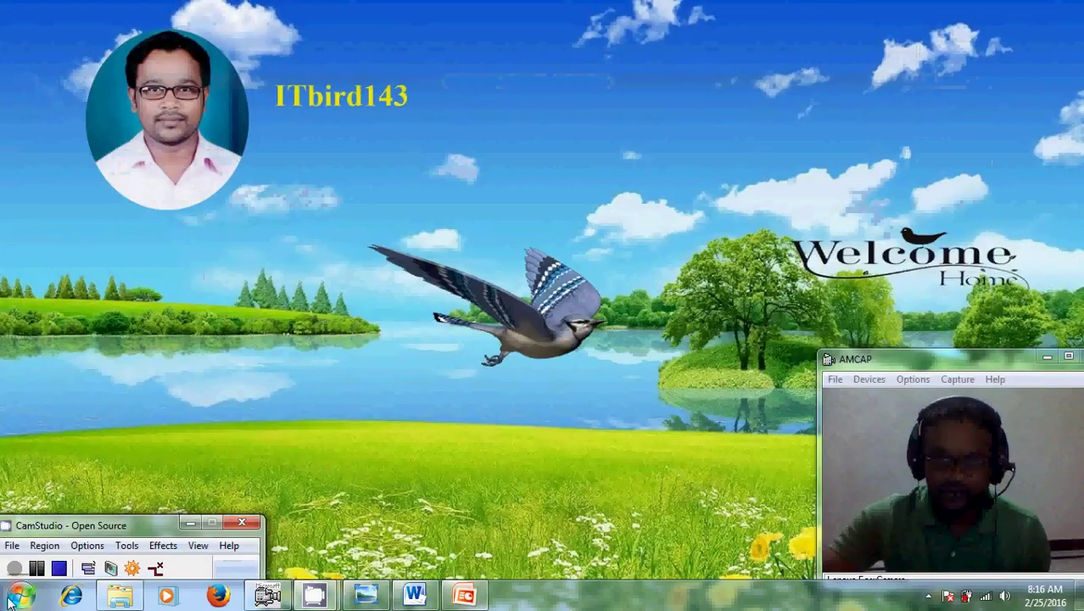
- Launch Microsoft Office Excel 2003 from the Microsoft Office program group
{"action": "left_click", "coordinate": [23, 596]}
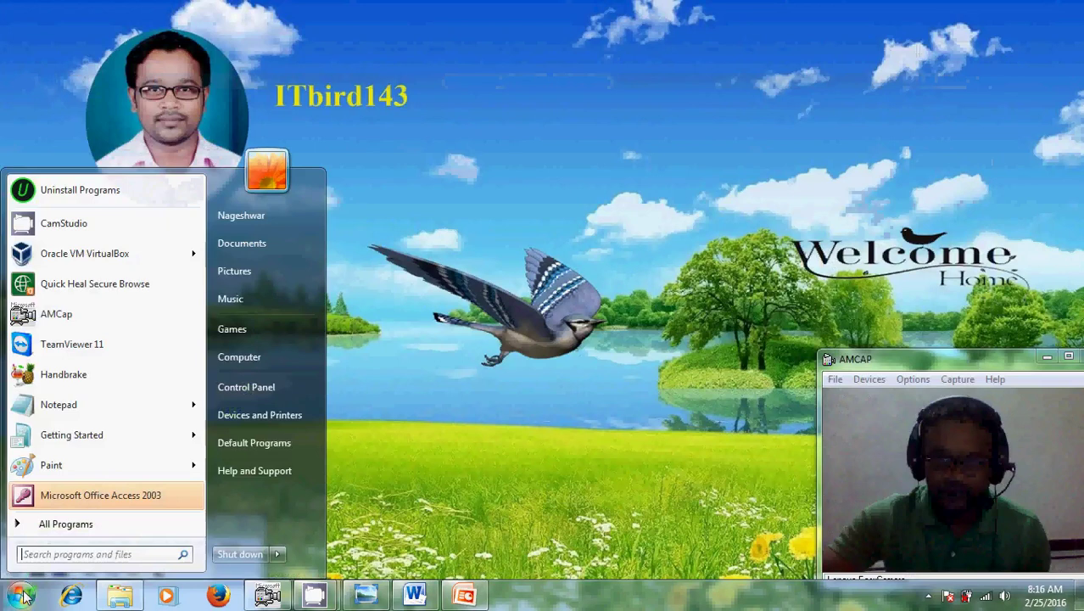
{"action": "left_click", "coordinate": [66, 525]}
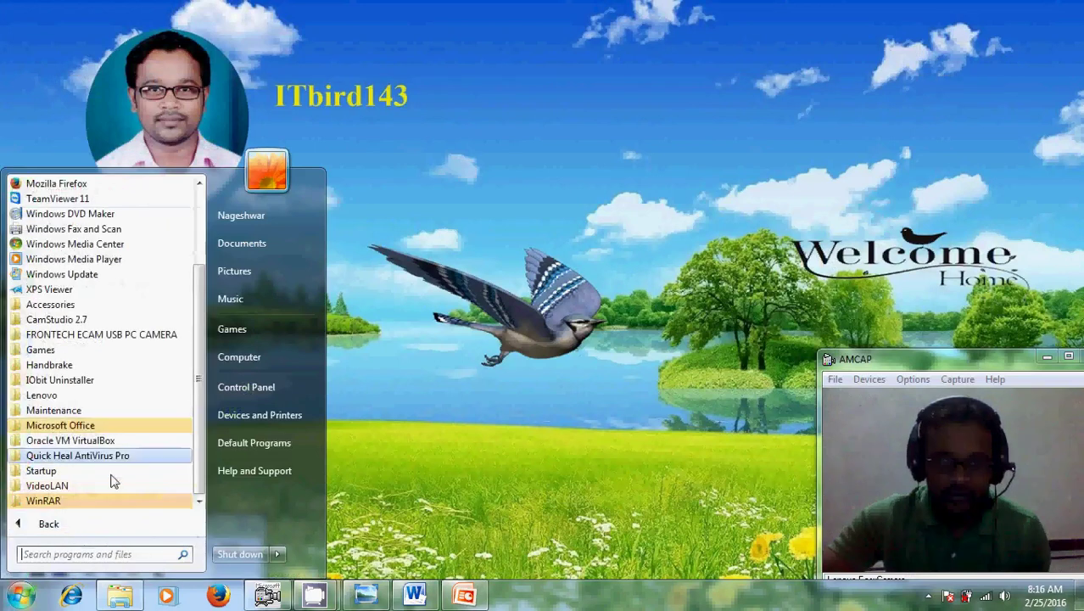
{"action": "left_click", "coordinate": [105, 423]}
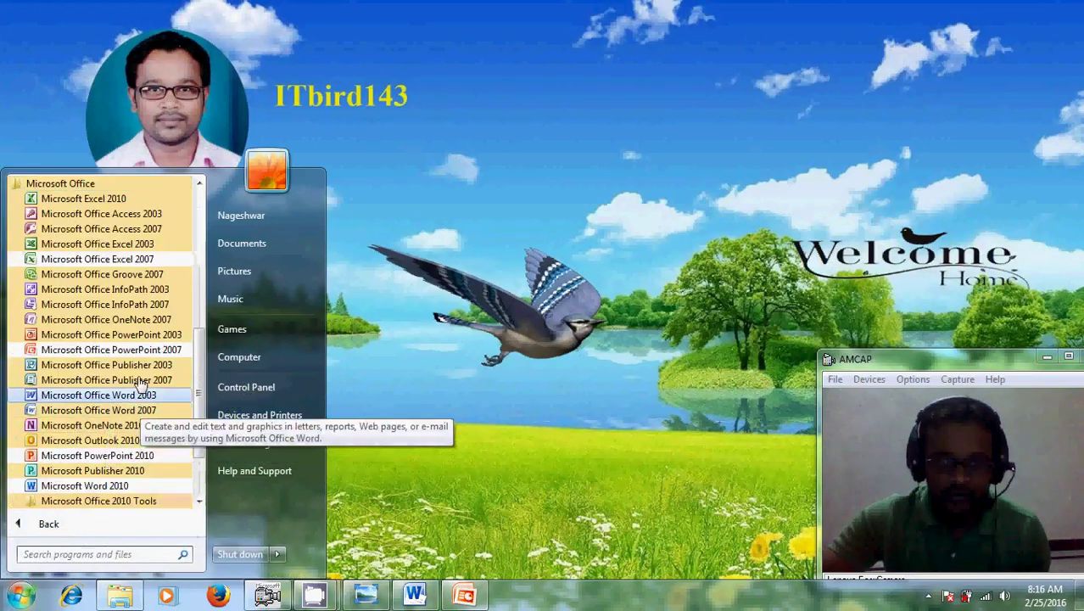
{"action": "left_click", "coordinate": [144, 256]}
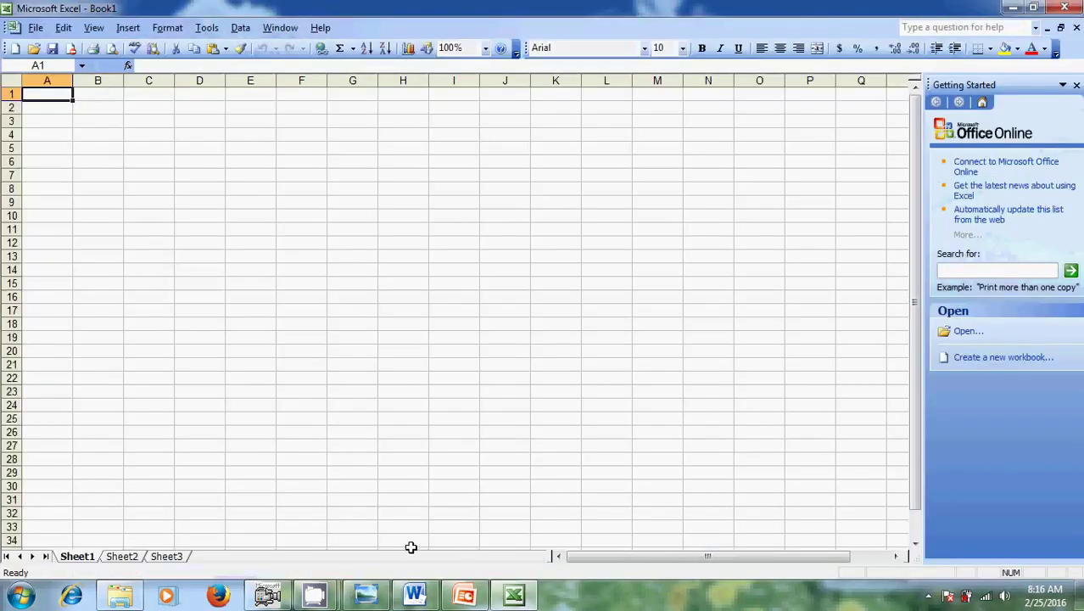
- View the open Word 2010, PowerPoint 2007 and Excel 2003 windows one after another, and minimize all three
{"action": "left_click", "coordinate": [418, 598]}
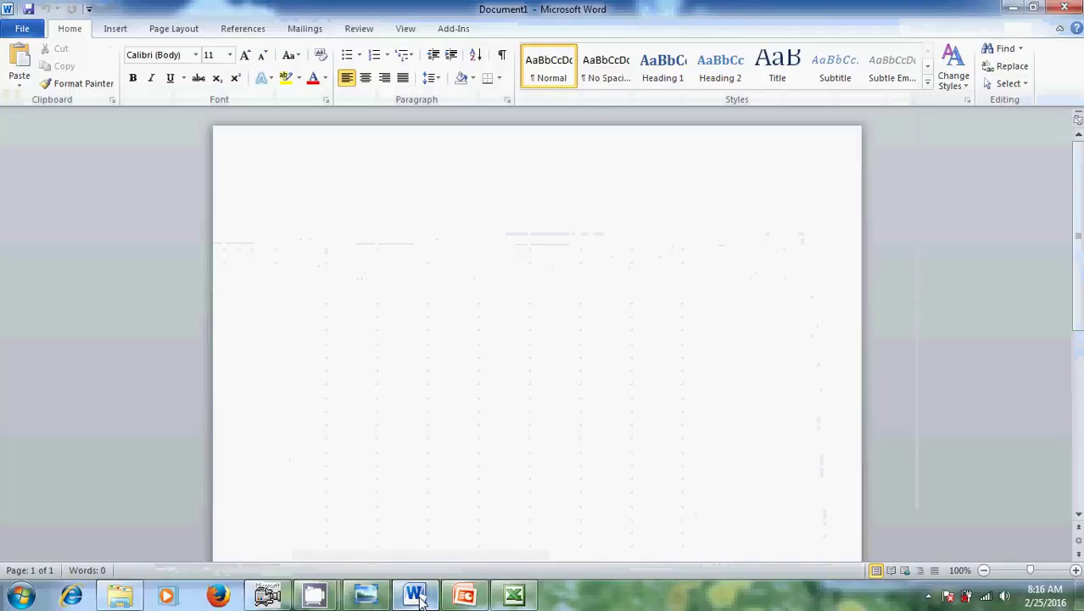
{"action": "left_click", "coordinate": [466, 597]}
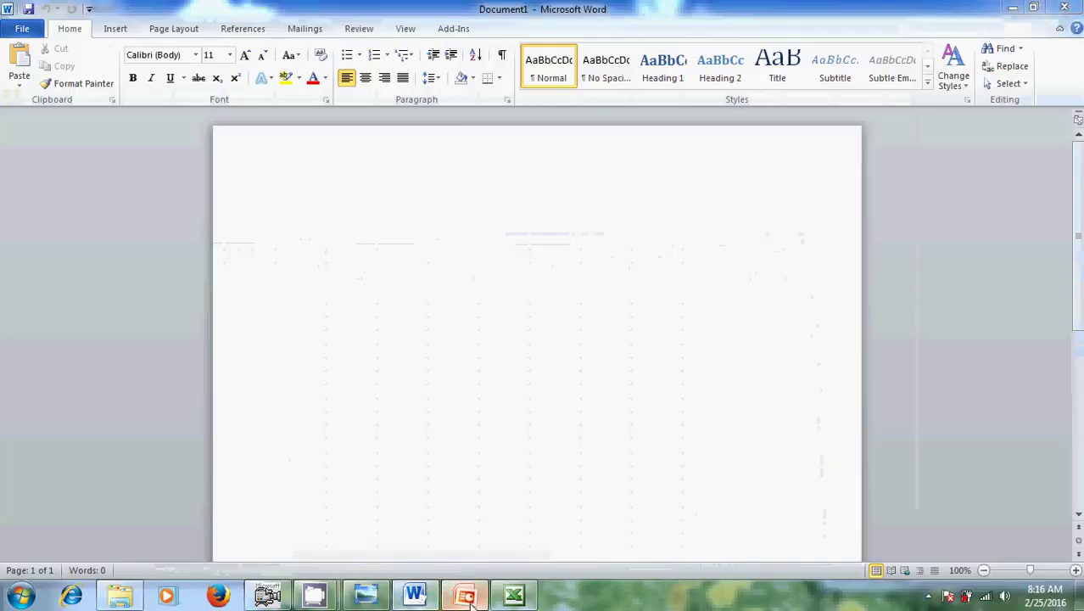
{"action": "left_click", "coordinate": [514, 596]}
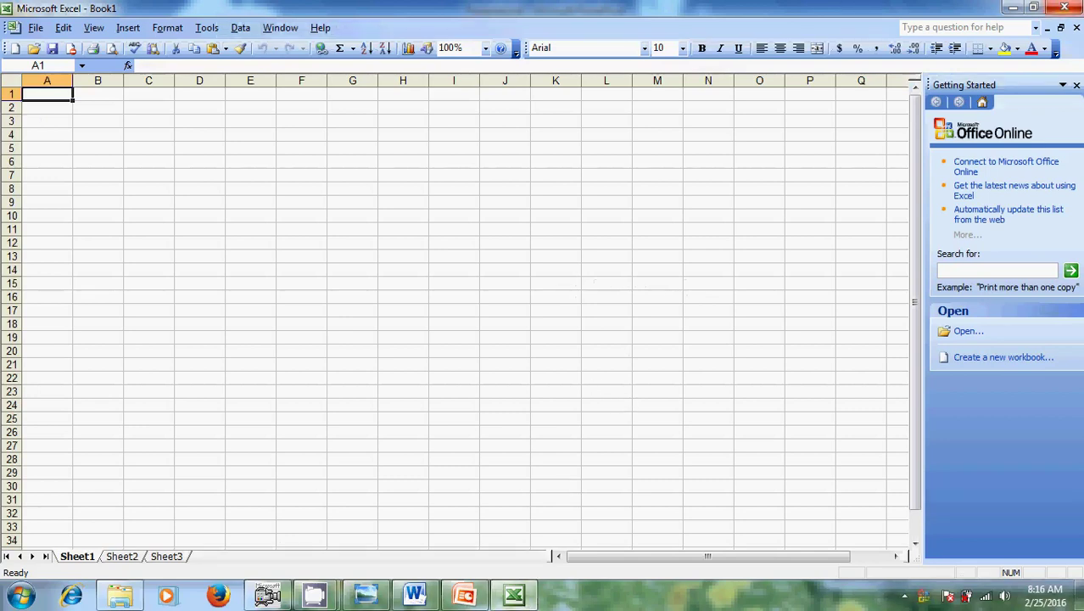
{"action": "left_click", "coordinate": [1013, 8]}
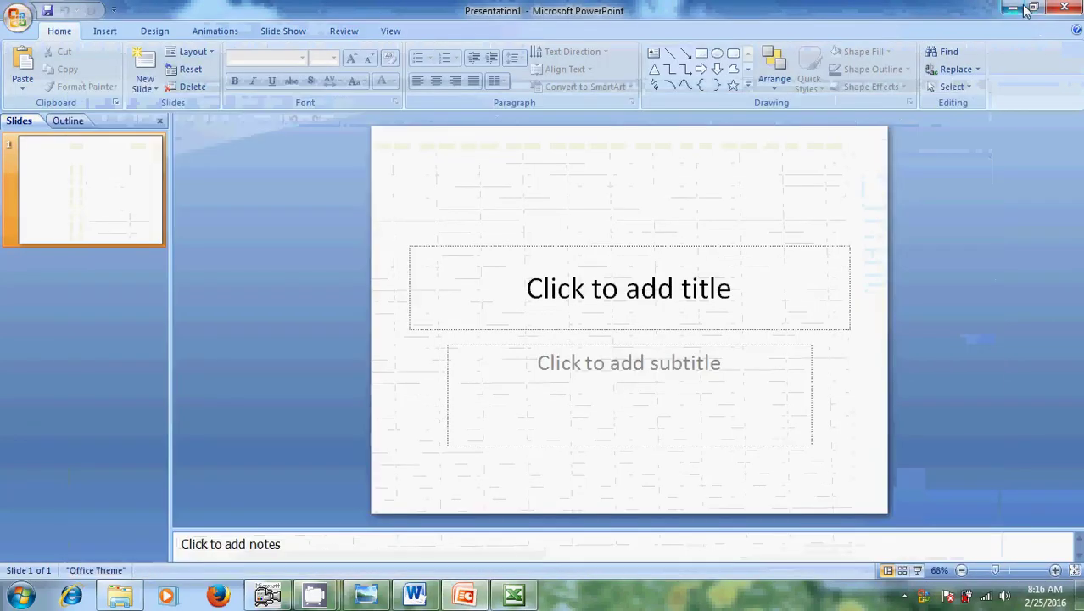
{"action": "left_click", "coordinate": [1013, 8]}
{"action": "left_click", "coordinate": [1013, 8]}
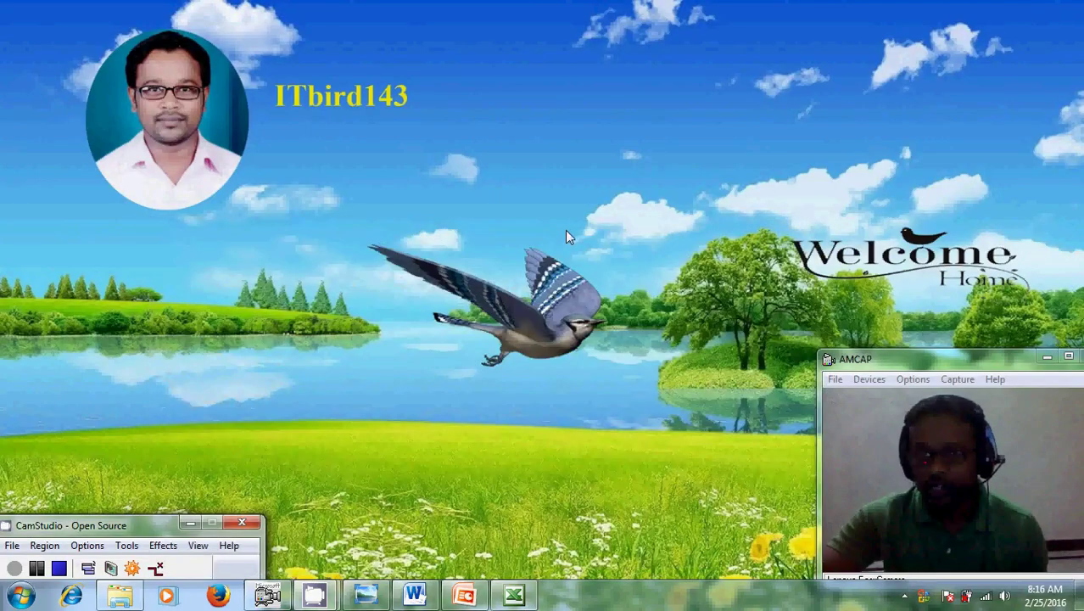